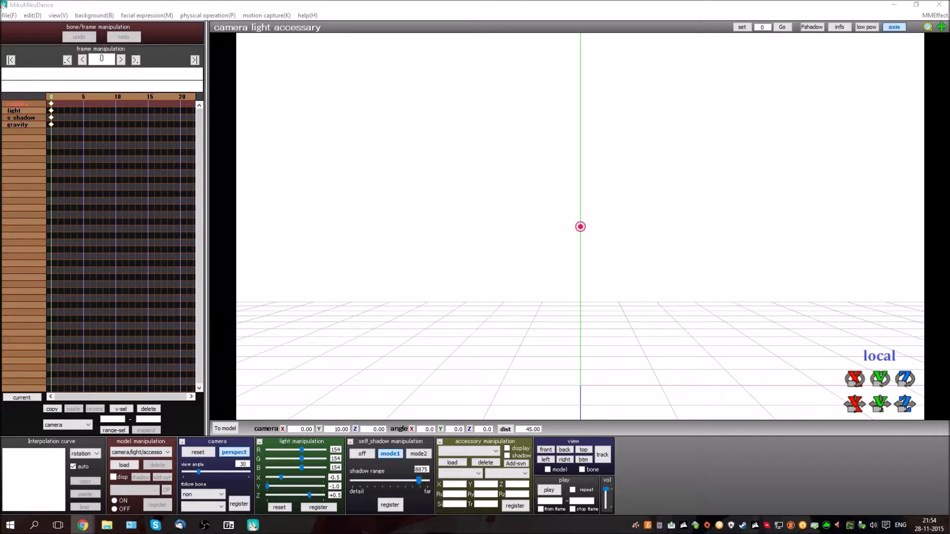
{"action": "left_click", "coordinate": [479, 2]}
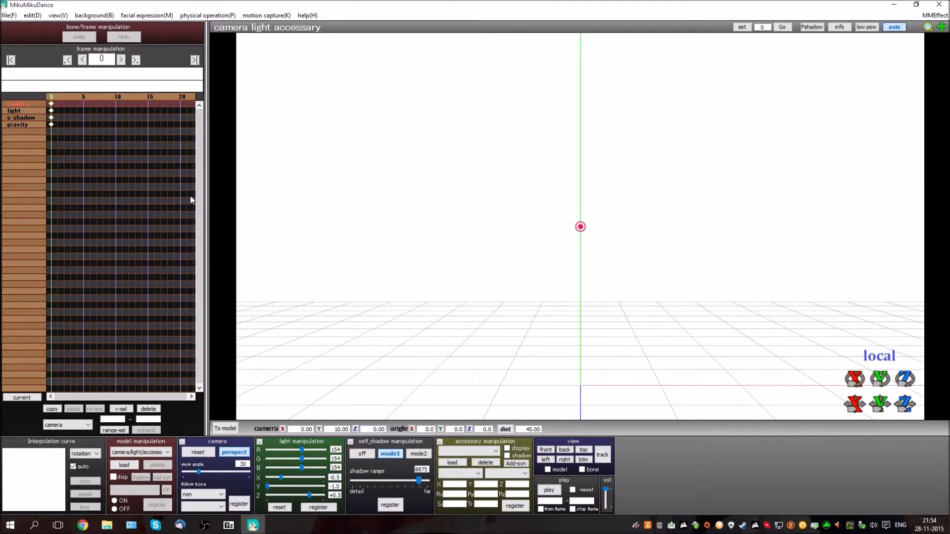
{"action": "left_click", "coordinate": [67, 16]}
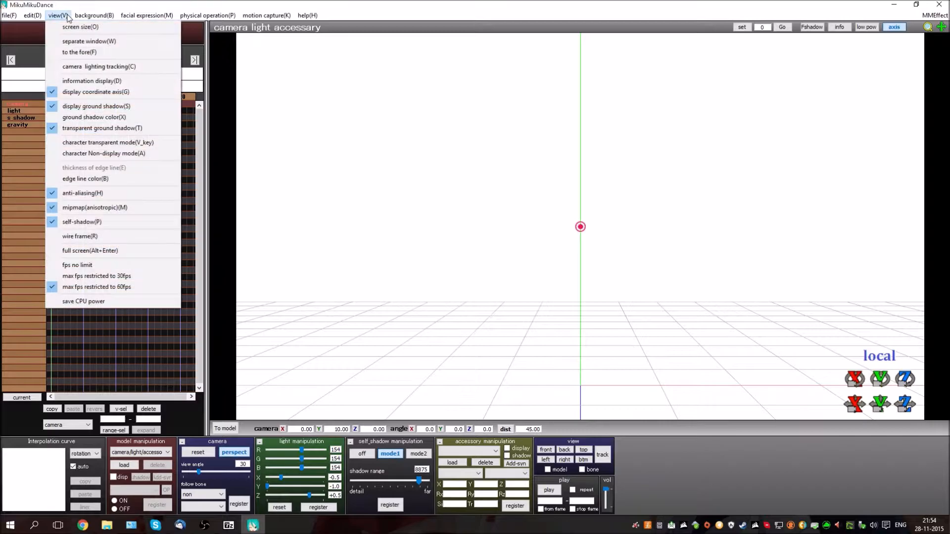
{"action": "left_click", "coordinate": [131, 1]}
Load the Nitori character model into the scene and accept its model information.
{"action": "left_click", "coordinate": [125, 465]}
{"action": "double_click", "coordinate": [122, 115]}
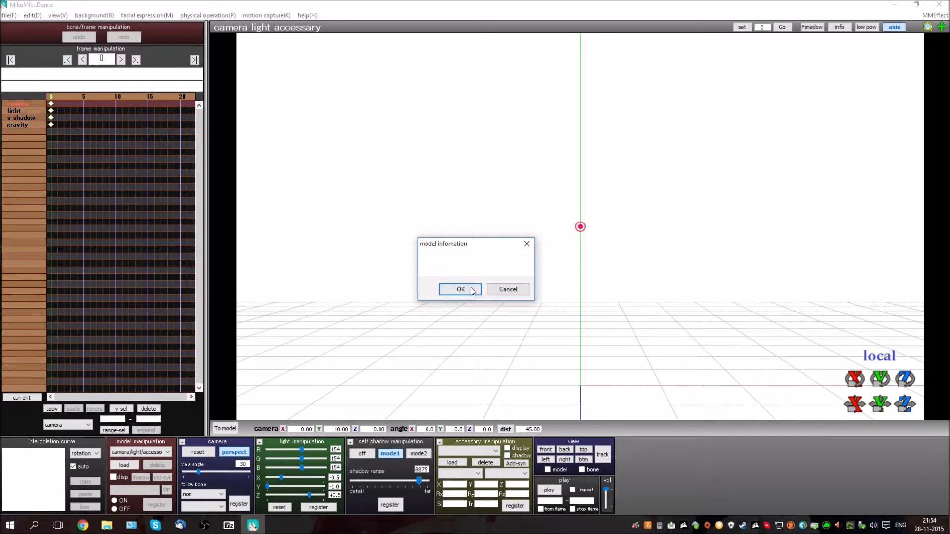
{"action": "left_click", "coordinate": [467, 288]}
{"action": "right_click_drag", "start_coordinate": [638, 297], "coordinate": [621, 298]}
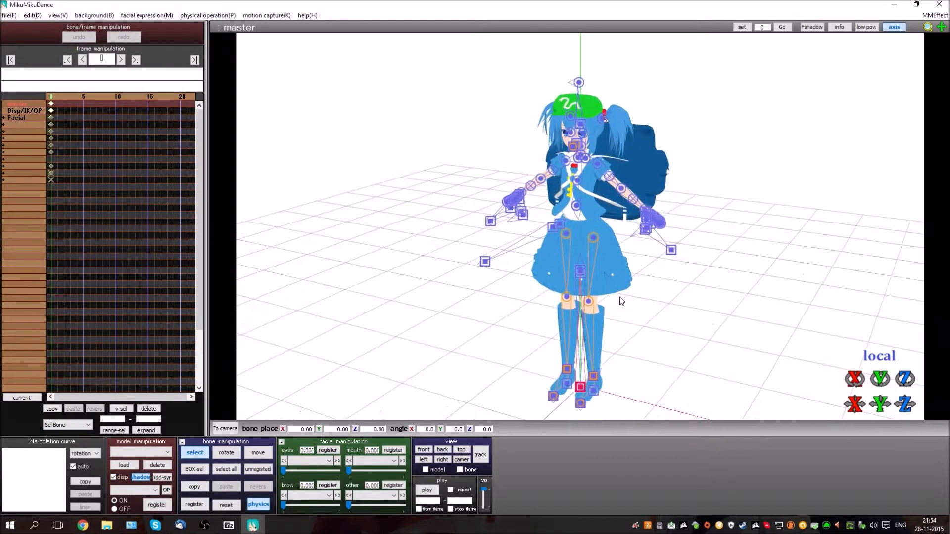
{"action": "middle_click_drag", "start_coordinate": [609, 218], "coordinate": [546, 250]}
{"action": "scroll", "coordinate": [546, 251], "scroll_direction": "up", "scroll_amount": 2}
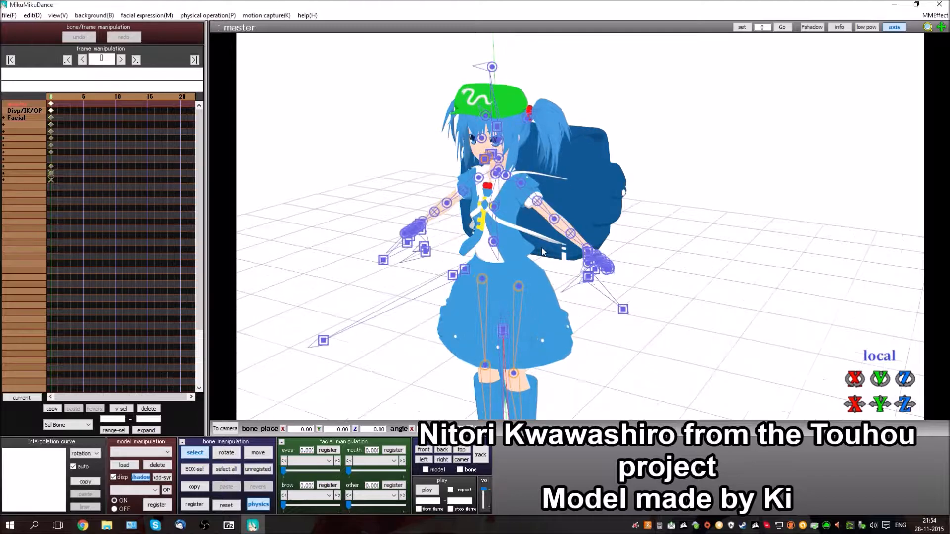
Switch the active model to camera/light/accessory and frame the character's upper body and backpack from the side.
{"action": "left_click", "coordinate": [167, 451]}
{"action": "left_click", "coordinate": [141, 461]}
{"action": "right_click_drag", "start_coordinate": [657, 289], "coordinate": [617, 301]}
{"action": "scroll", "coordinate": [666, 267], "scroll_direction": "up", "scroll_amount": 6}
{"action": "middle_click_drag", "start_coordinate": [666, 267], "coordinate": [589, 381]}
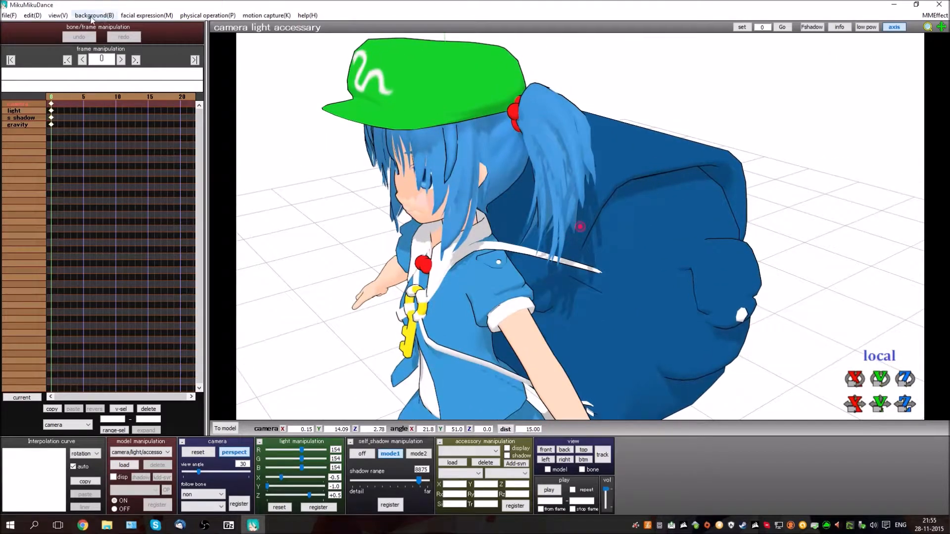
Make the scene background black and inspect the shadows on the character's face, collar and backpack up close.
{"action": "left_click", "coordinate": [97, 16]}
{"action": "left_click", "coordinate": [114, 62]}
{"action": "right_click_drag", "start_coordinate": [699, 165], "coordinate": [712, 157]}
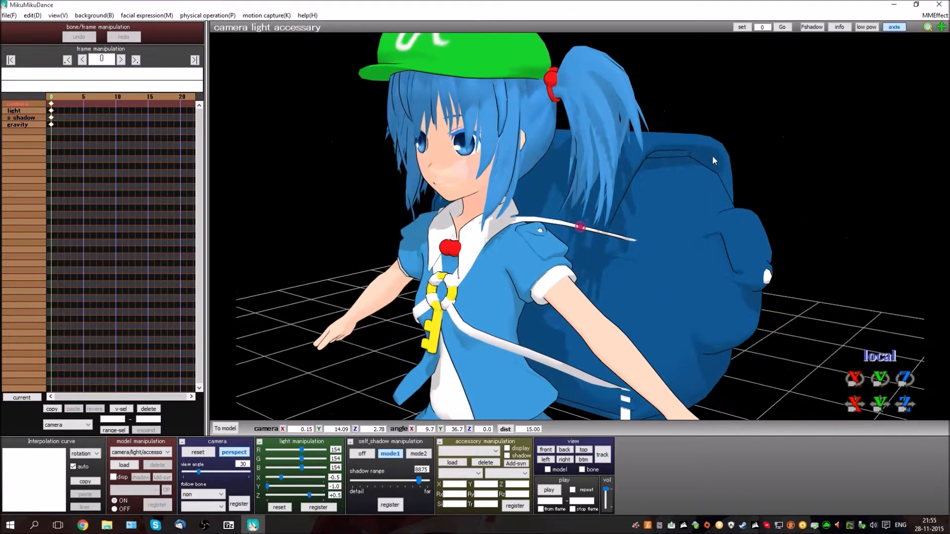
{"action": "scroll", "coordinate": [712, 160], "scroll_direction": "up", "scroll_amount": 2}
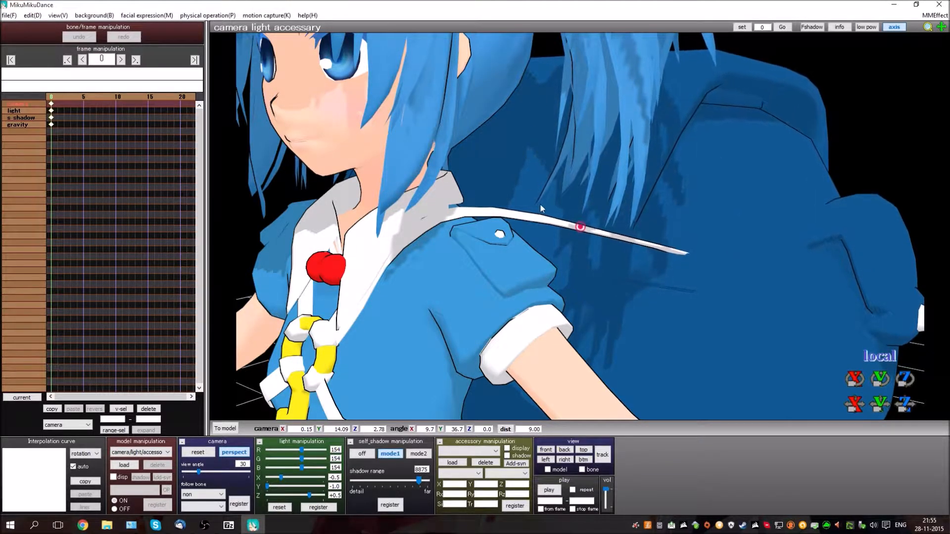
{"action": "right_click_drag", "start_coordinate": [538, 203], "coordinate": [535, 211]}
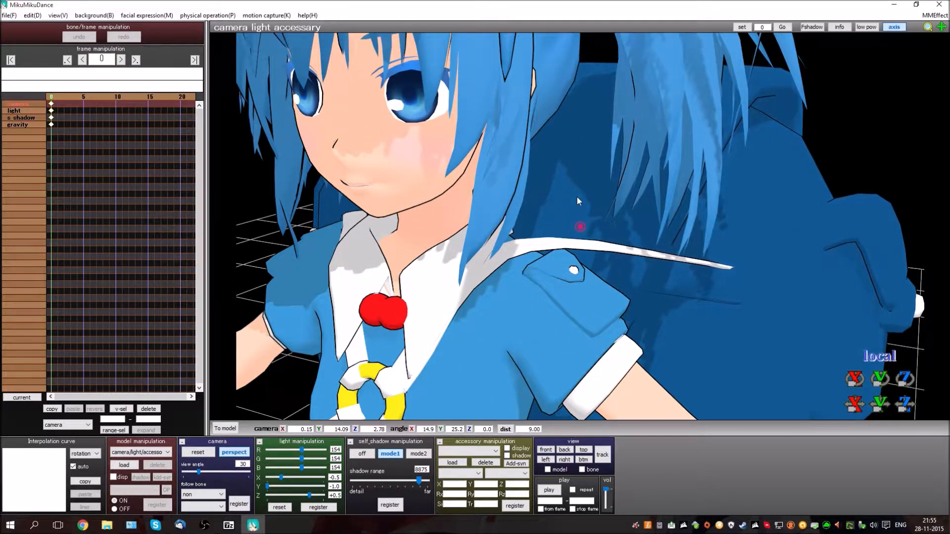
{"action": "mouse_move", "coordinate": [665, 265]}
{"action": "right_mouse_down"}
{"action": "mouse_move", "coordinate": [684, 270]}
{"action": "mouse_move", "coordinate": [648, 256]}
{"action": "mouse_move", "coordinate": [656, 261]}
{"action": "right_mouse_up"}
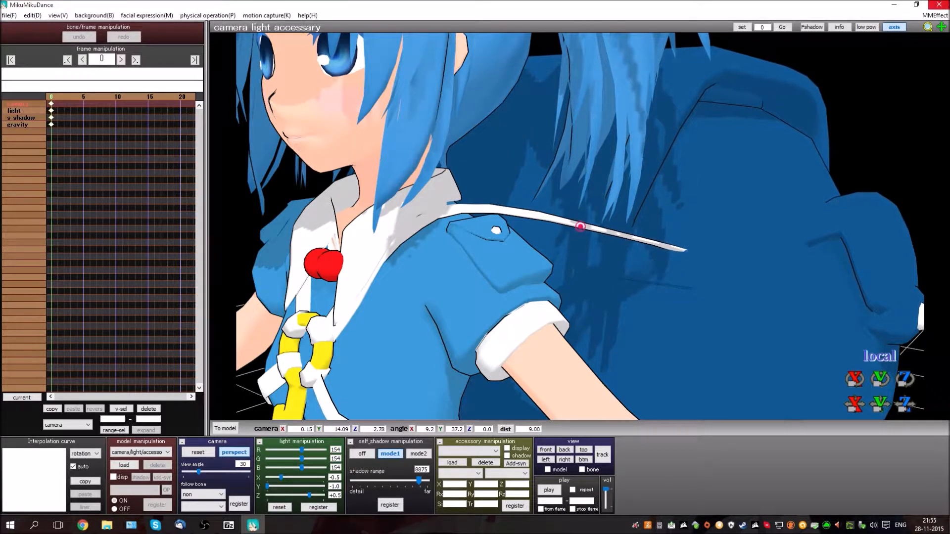
Check the MMEffect options to see whether effects are enabled.
{"action": "left_click", "coordinate": [934, 16]}
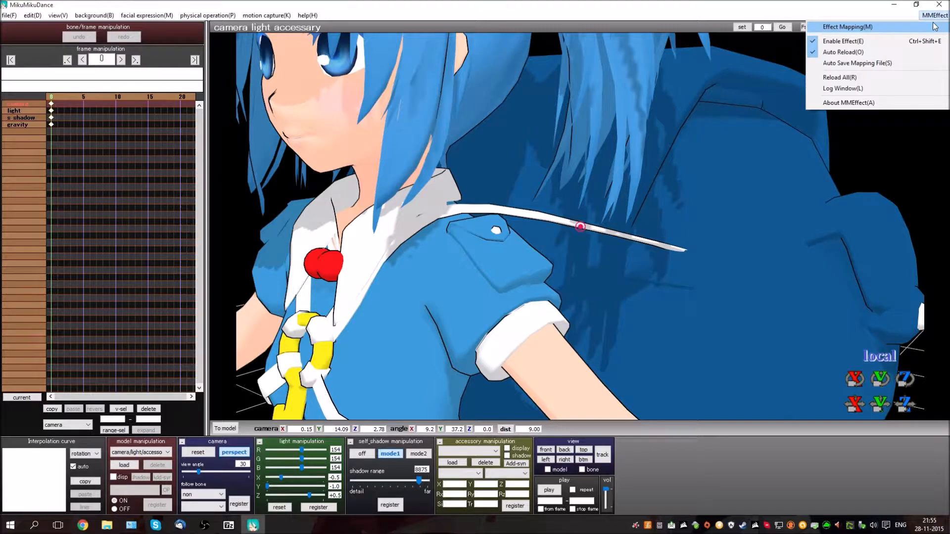
{"action": "left_click", "coordinate": [701, 3]}
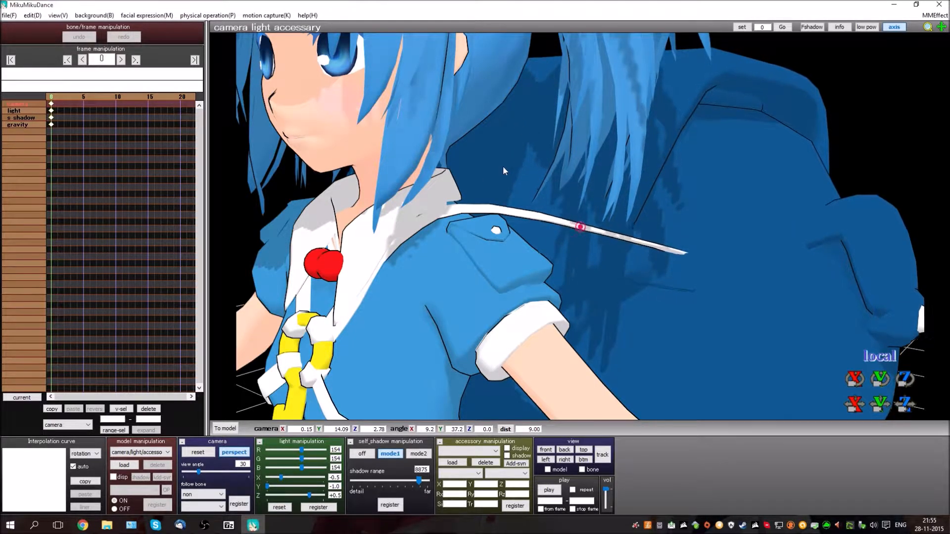
{"action": "scroll", "coordinate": [430, 273], "scroll_direction": "up", "scroll_amount": 4}
{"action": "scroll", "coordinate": [431, 272], "scroll_direction": "down", "scroll_amount": 6}
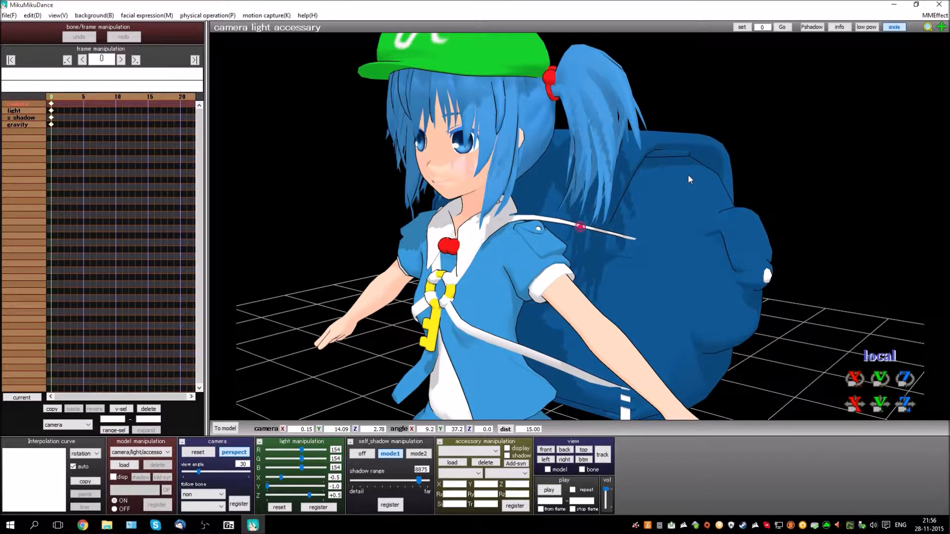
Turn on the information display and remove the frame-rate limit.
{"action": "left_click", "coordinate": [839, 27]}
{"action": "left_click", "coordinate": [58, 15]}
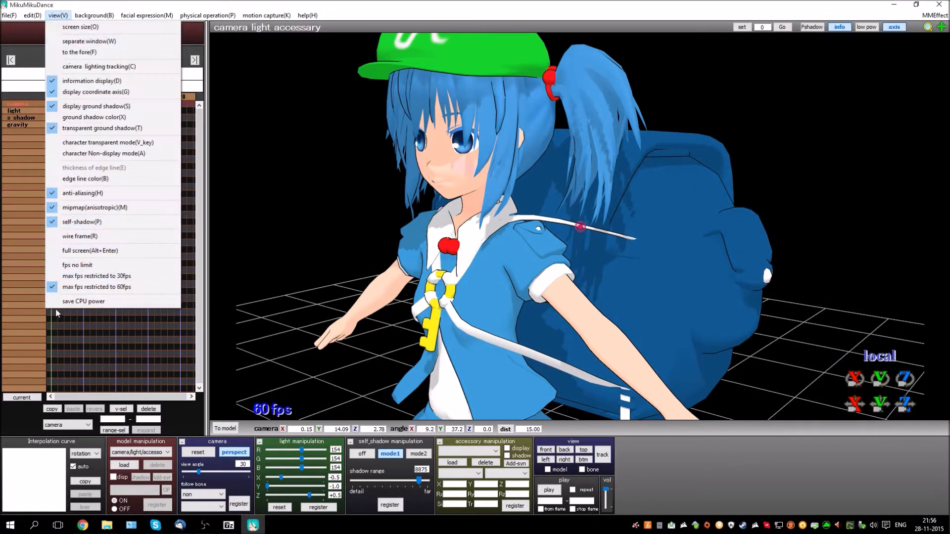
{"action": "left_click", "coordinate": [79, 266]}
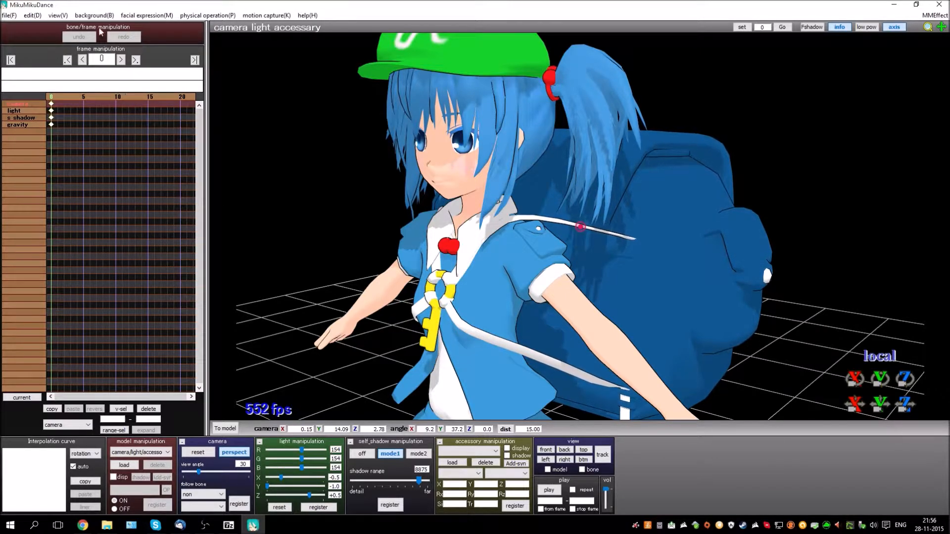
Restrict the maximum frame rate to 60 fps.
{"action": "left_click", "coordinate": [58, 15]}
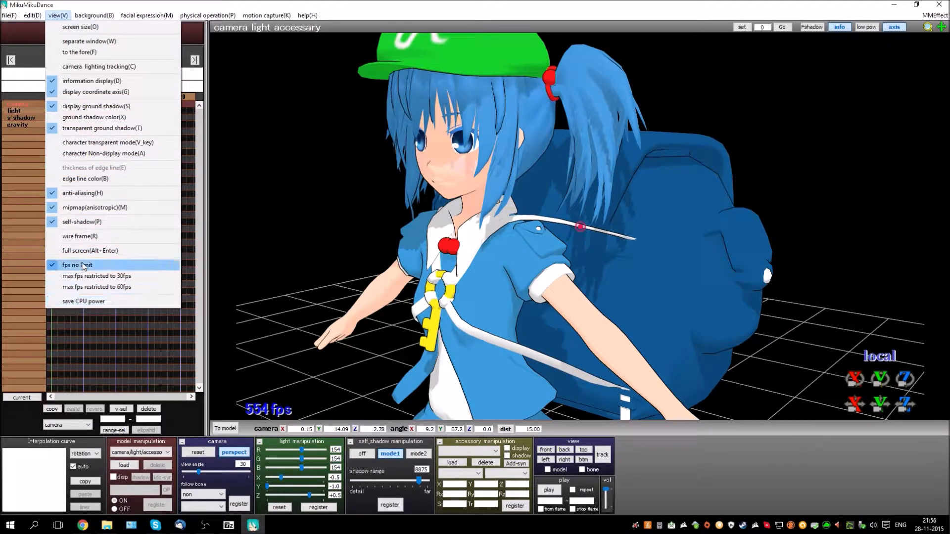
{"action": "left_click", "coordinate": [87, 289]}
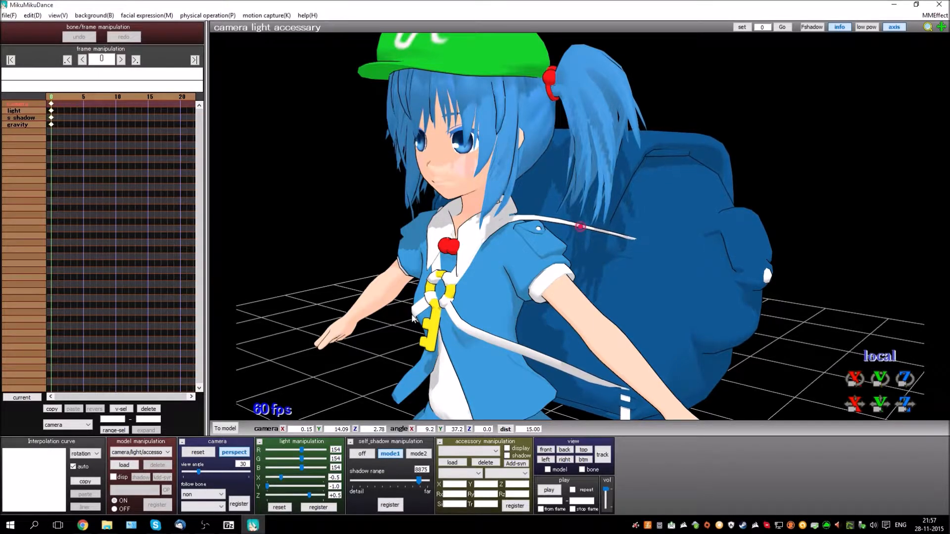
{"action": "mouse_move", "coordinate": [696, 228]}
{"action": "right_mouse_down"}
{"action": "mouse_move", "coordinate": [716, 222]}
{"action": "mouse_move", "coordinate": [705, 227]}
{"action": "right_mouse_up"}
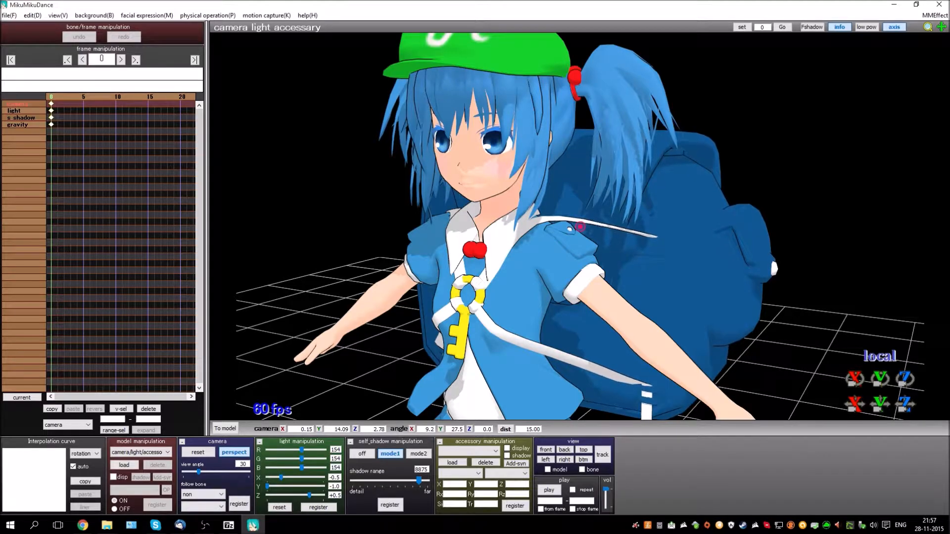
Switch to the OneDrive Effects folder in Chrome and download the ExcellentShadow2 archive.
{"action": "left_click", "coordinate": [83, 525]}
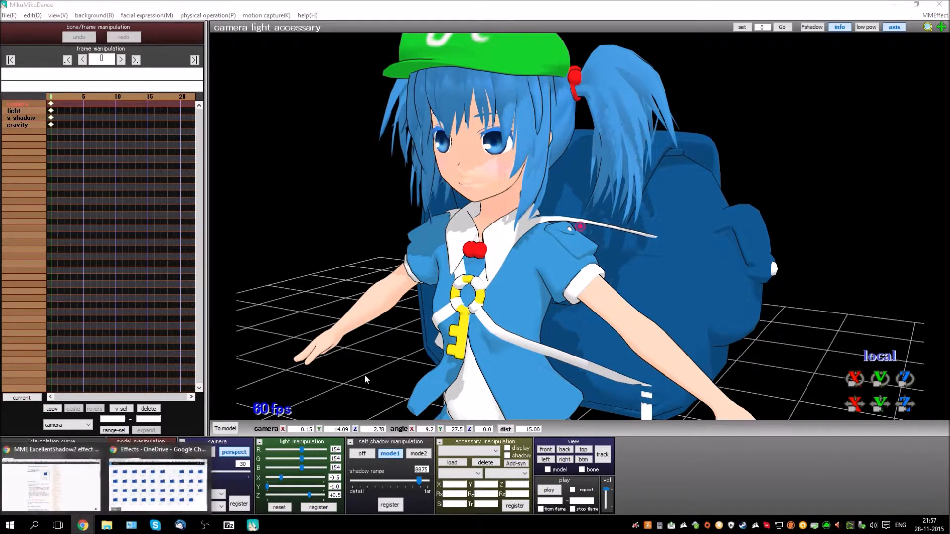
{"action": "left_click", "coordinate": [157, 479]}
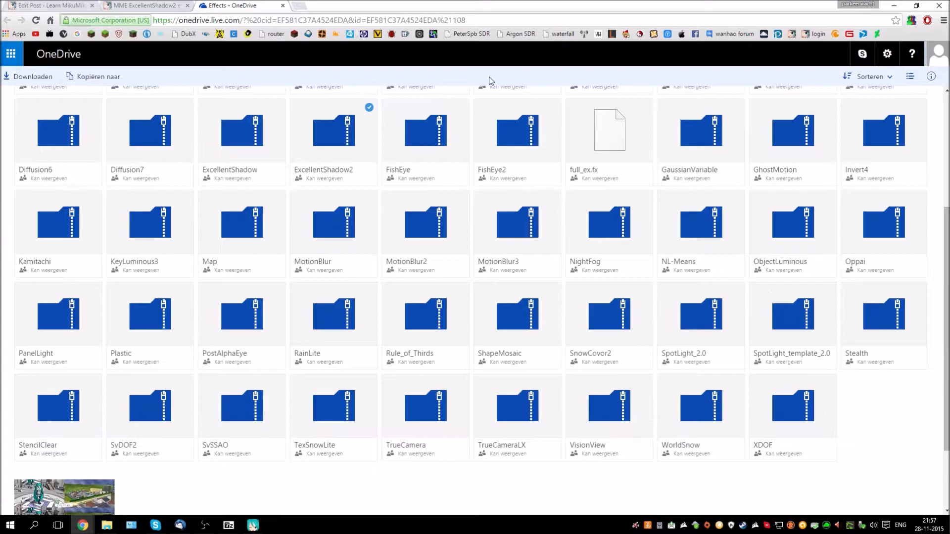
{"action": "scroll", "coordinate": [408, 438], "scroll_direction": "up", "scroll_amount": 4}
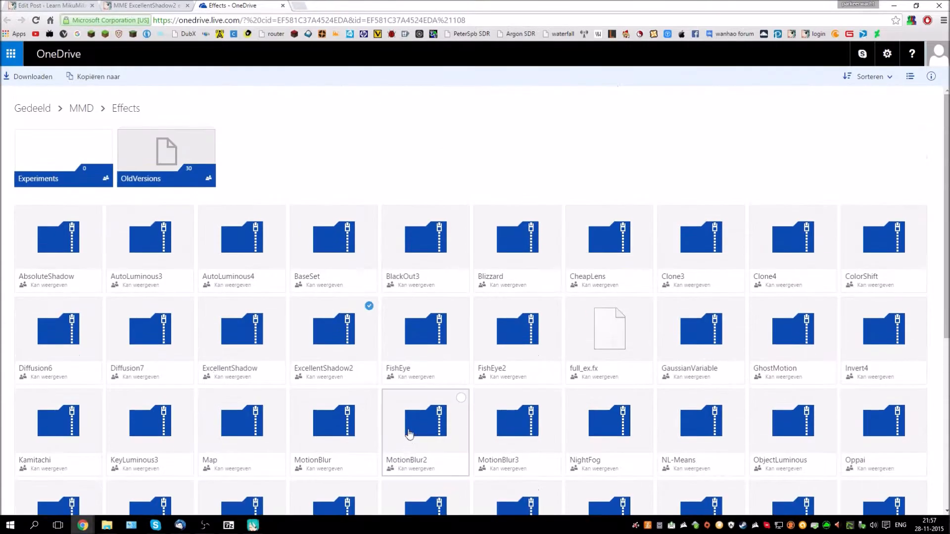
{"action": "scroll", "coordinate": [408, 437], "scroll_direction": "down", "scroll_amount": 1}
{"action": "scroll", "coordinate": [428, 404], "scroll_direction": "down", "scroll_amount": 1}
{"action": "scroll", "coordinate": [392, 398], "scroll_direction": "up", "scroll_amount": 2}
{"action": "scroll", "coordinate": [346, 341], "scroll_direction": "down", "scroll_amount": 1}
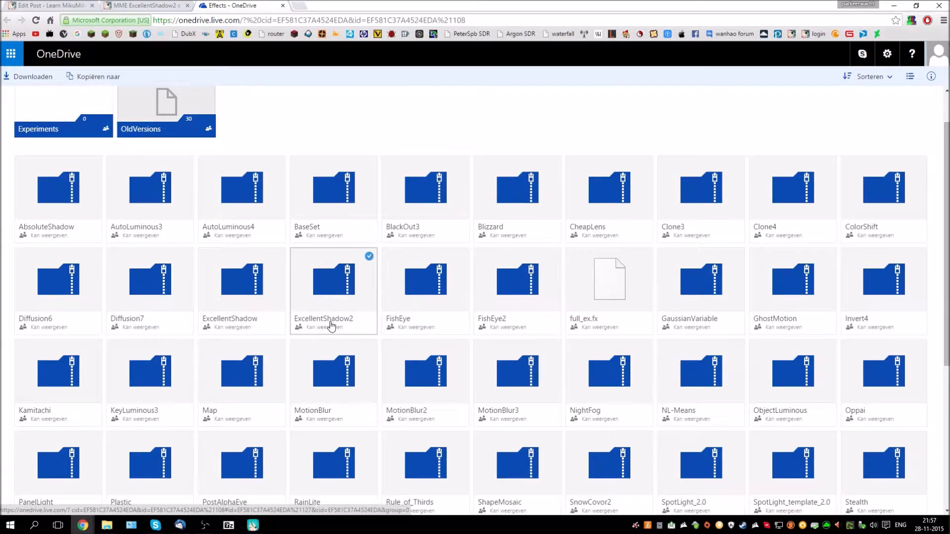
{"action": "left_click", "coordinate": [346, 282]}
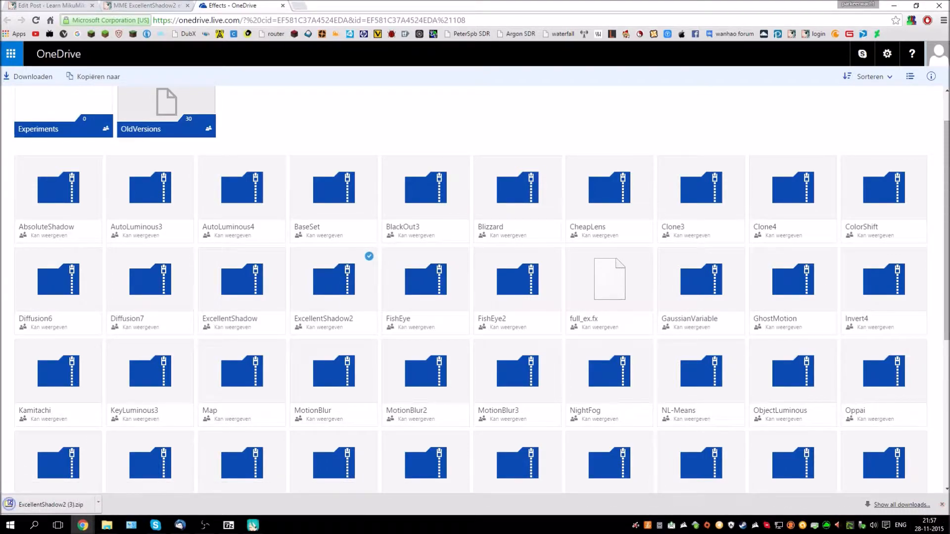
Switch to 7-Zip and view the contents of the downloaded ExcellentShadow2 archive.
{"action": "left_click", "coordinate": [228, 525]}
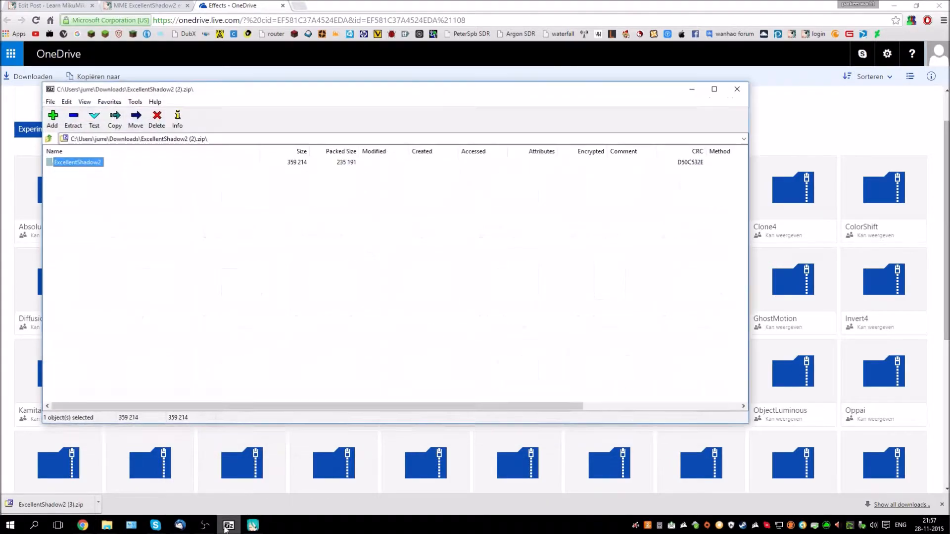
{"action": "left_click", "coordinate": [228, 526]}
{"action": "left_click", "coordinate": [257, 186]}
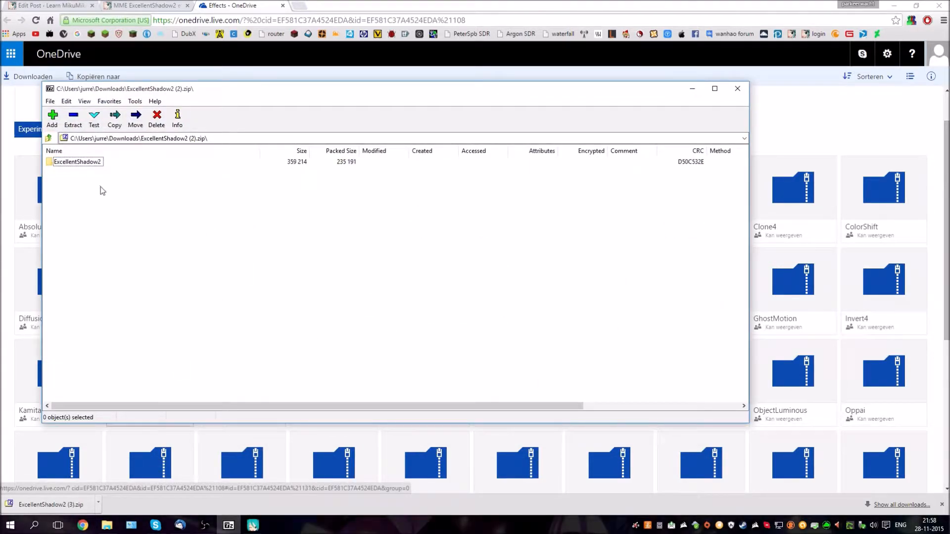
In File Explorer, go to MMD's UserFile > Accessory folder and delete the folder named New folder.
{"action": "left_click", "coordinate": [107, 525]}
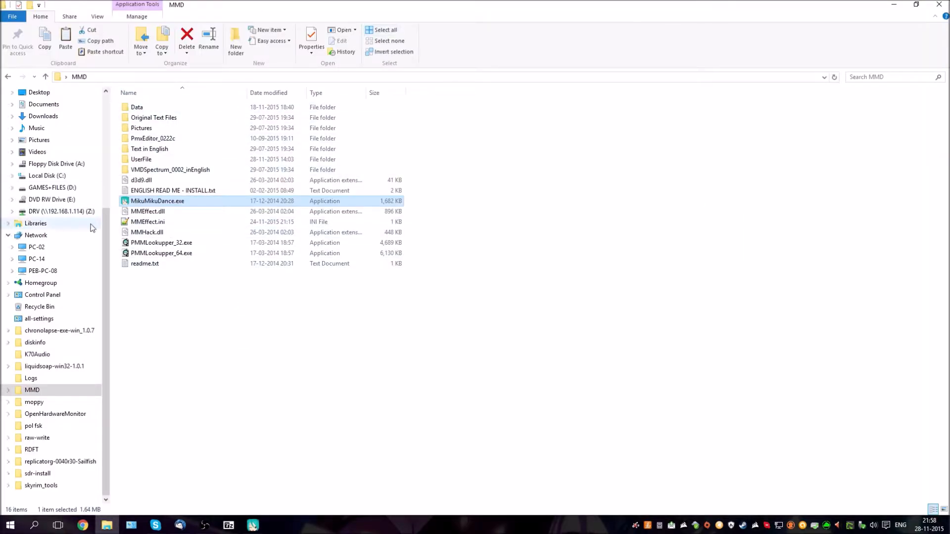
{"action": "left_click", "coordinate": [152, 161]}
{"action": "double_click", "coordinate": [152, 161]}
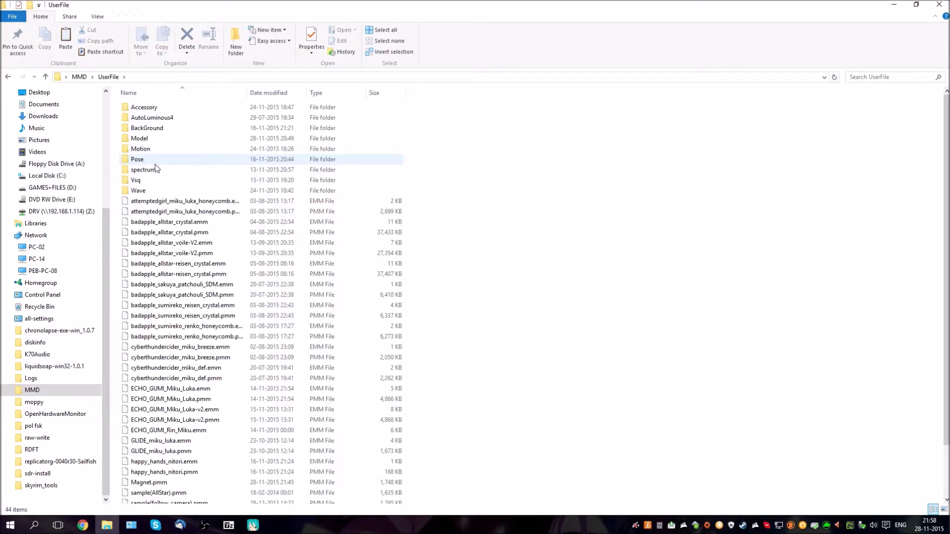
{"action": "double_click", "coordinate": [141, 108]}
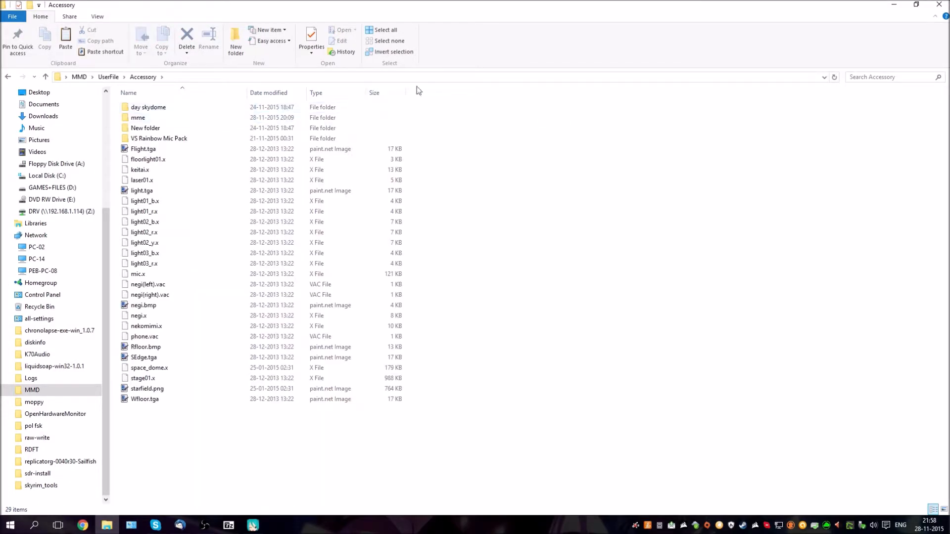
{"action": "left_click", "coordinate": [139, 129]}
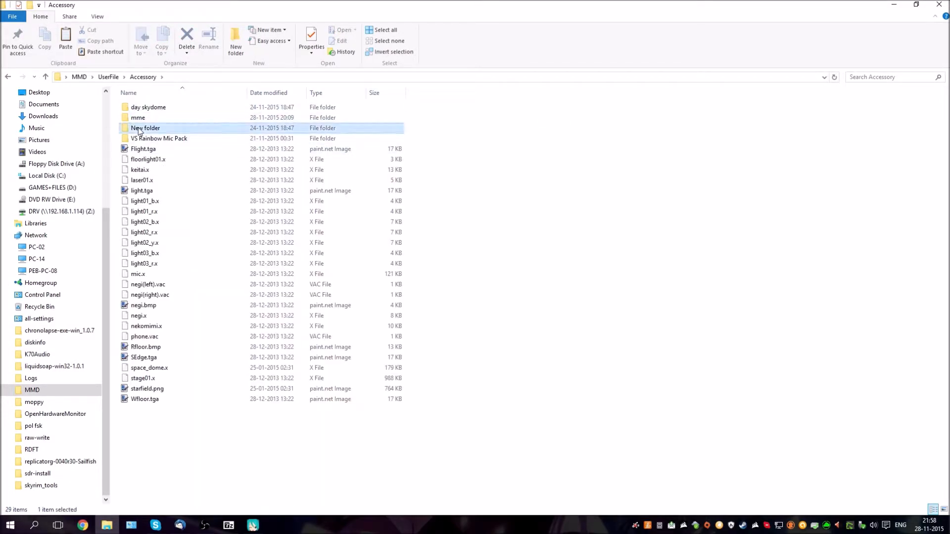
{"action": "key", "text": "Delete"}
Open the mme folder inside Accessory and select its ExcellentShadow2 folder.
{"action": "left_click", "coordinate": [205, 116]}
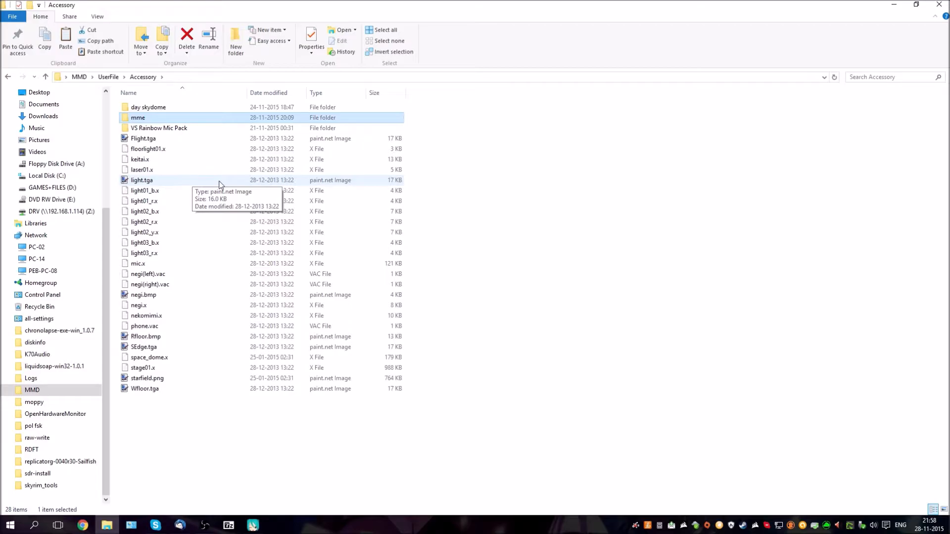
{"action": "double_click", "coordinate": [185, 118]}
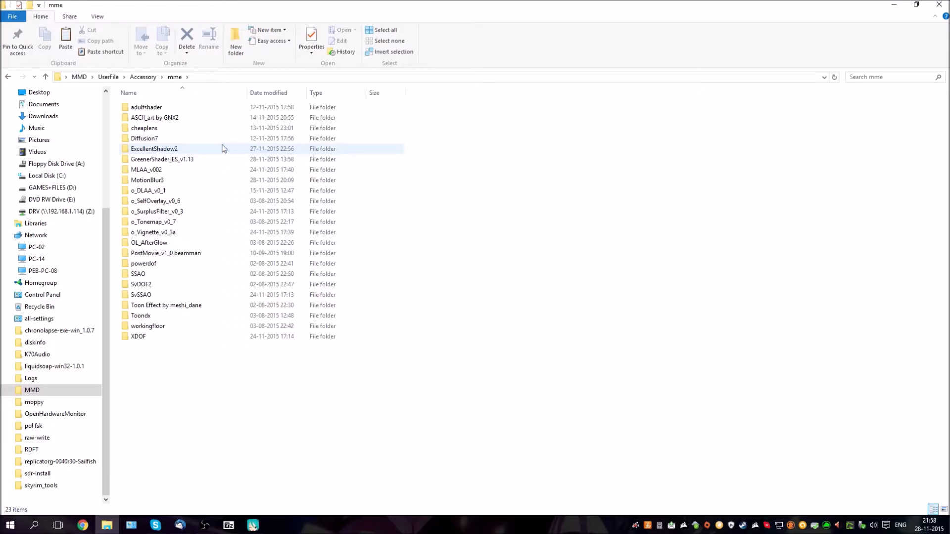
{"action": "left_click", "coordinate": [185, 150]}
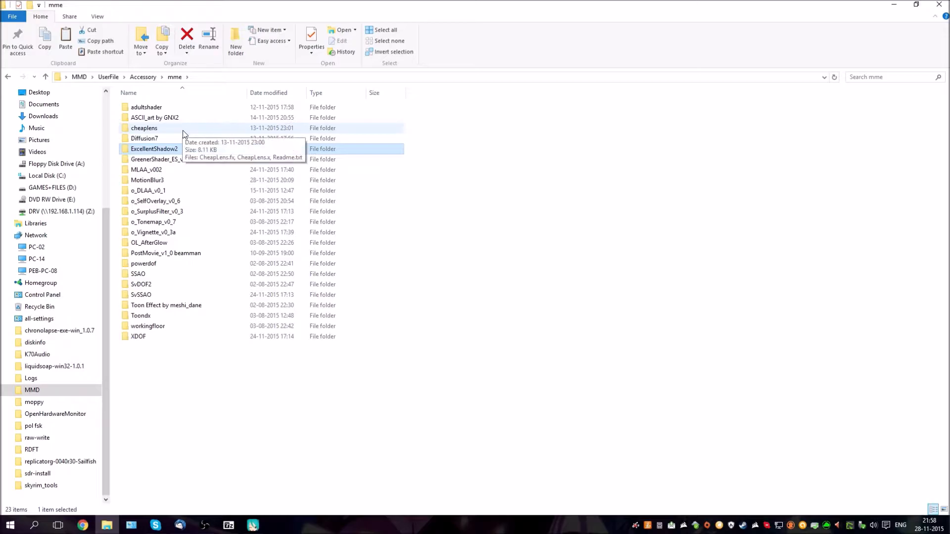
Bring the 7-Zip archive beside the mme folder to compare its ExcellentShadow2 folder, and close 7-Zip.
{"action": "left_click", "coordinate": [228, 525]}
{"action": "left_click_drag", "start_coordinate": [172, 91], "coordinate": [468, 72]}
{"action": "left_click_drag", "start_coordinate": [370, 144], "coordinate": [472, 238]}
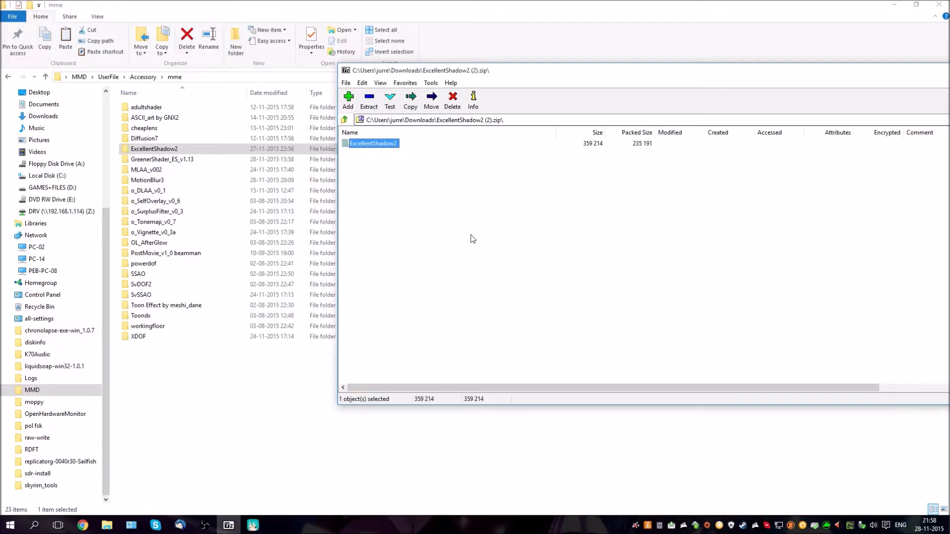
{"action": "left_click_drag", "start_coordinate": [816, 72], "coordinate": [650, 105]}
{"action": "left_click", "coordinate": [856, 105]}
Open the ExcellentShadow2 folder in mme and select its Readme.txt file.
{"action": "left_click", "coordinate": [184, 146]}
{"action": "double_click", "coordinate": [184, 147]}
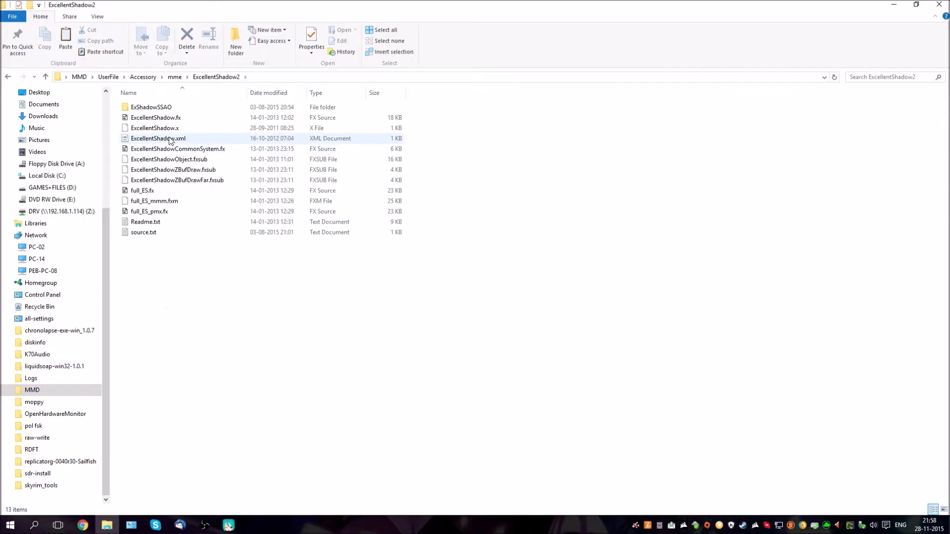
{"action": "left_click", "coordinate": [178, 235]}
{"action": "left_click", "coordinate": [174, 258]}
{"action": "left_click", "coordinate": [171, 221]}
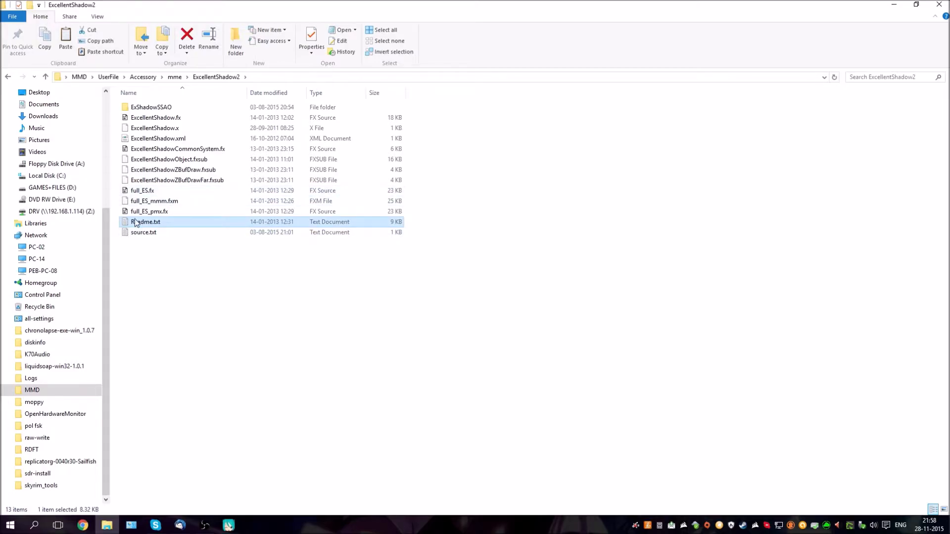
Look over the ExcellentShadow2 files, including full_ES.fx, and the contents of the ExShadowSSAO subfolder.
{"action": "left_click", "coordinate": [151, 191]}
{"action": "left_click", "coordinate": [150, 235]}
{"action": "left_click", "coordinate": [186, 191]}
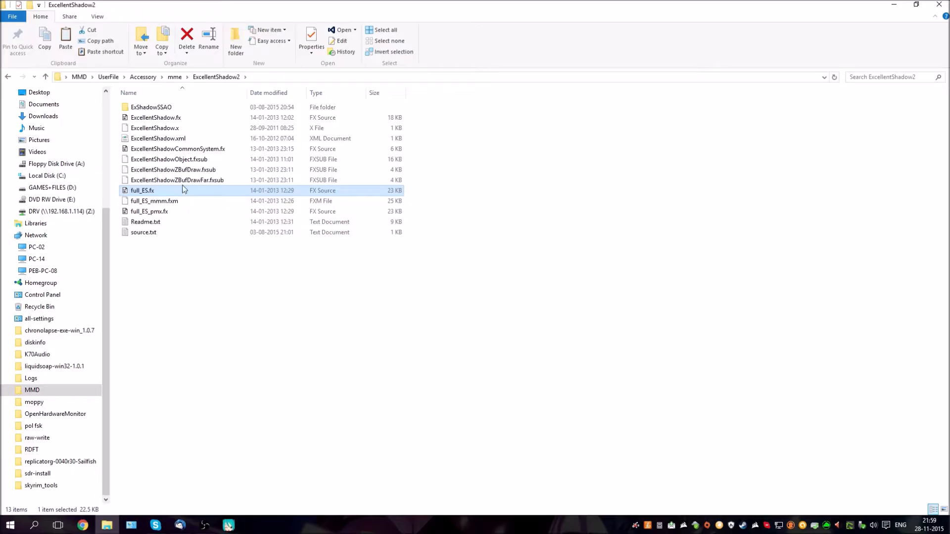
{"action": "double_click", "coordinate": [164, 107]}
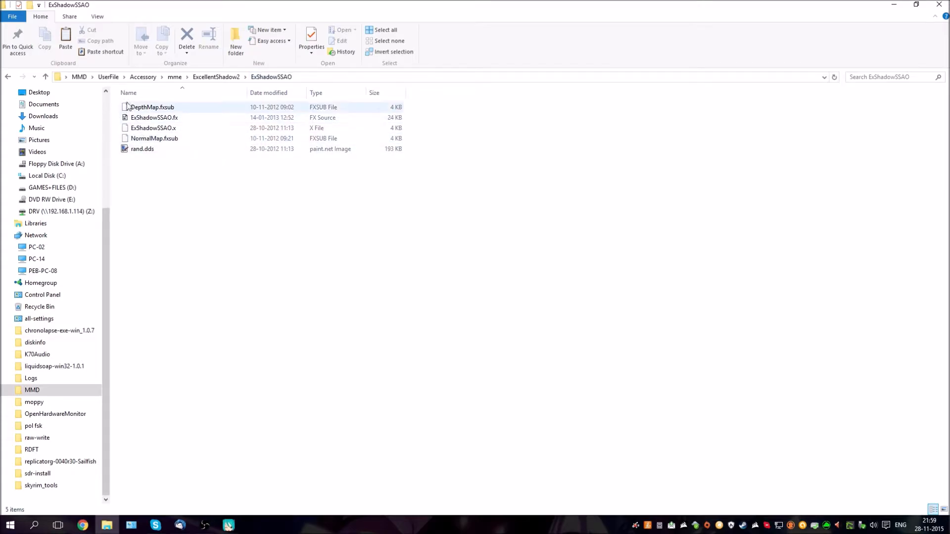
{"action": "left_click", "coordinate": [9, 77]}
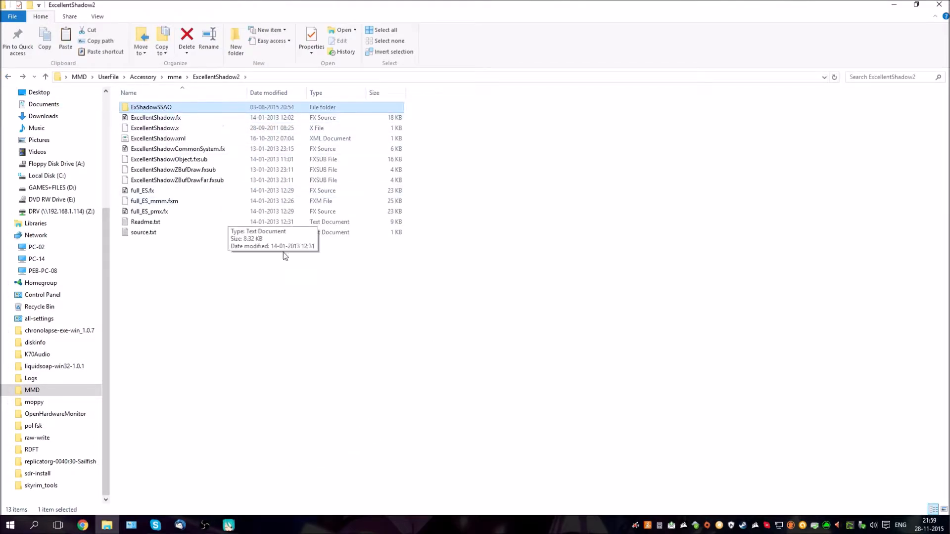
Switch to MikuMikuDance, load ExcellentShadow.x from the ExcellentShadow2 folder as an accessory, and turn on its display.
{"action": "mouse_move", "coordinate": [228, 524]}
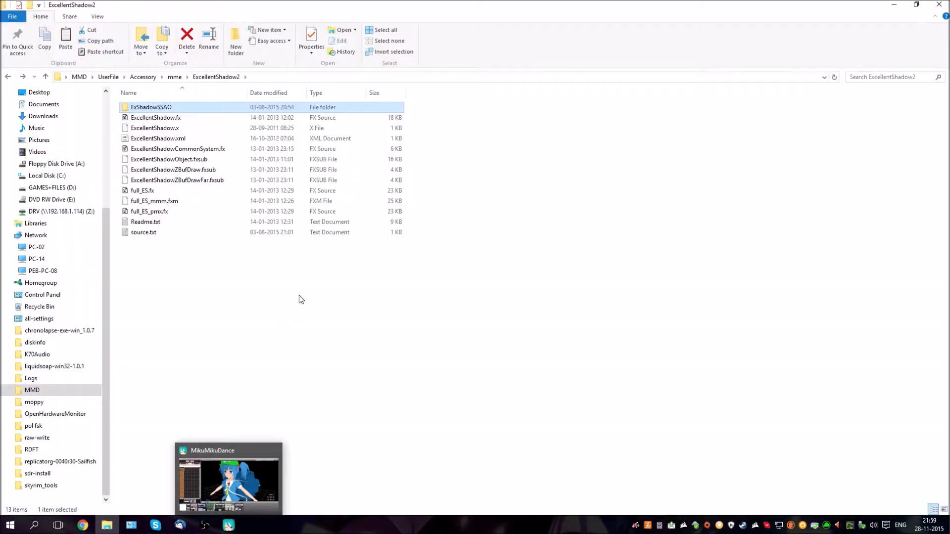
{"action": "left_click", "coordinate": [266, 447]}
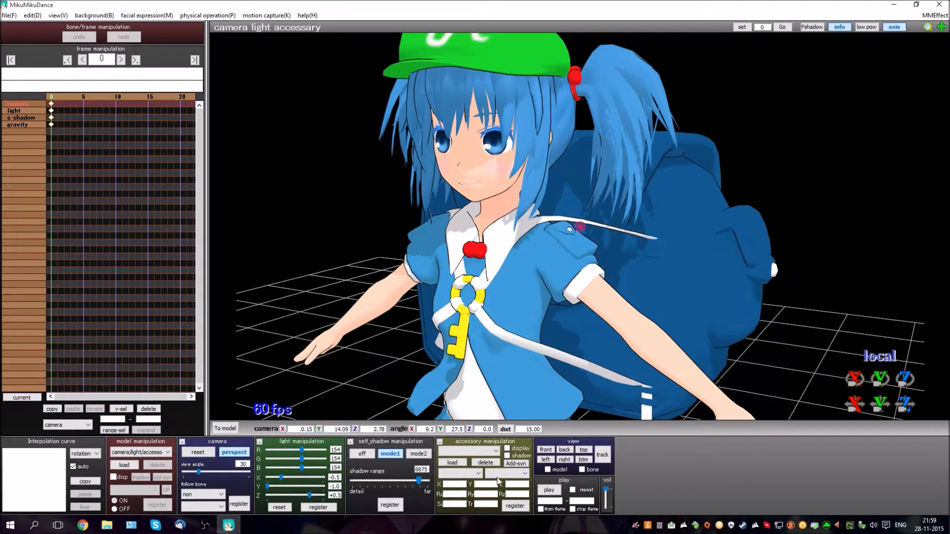
{"action": "left_click", "coordinate": [452, 462]}
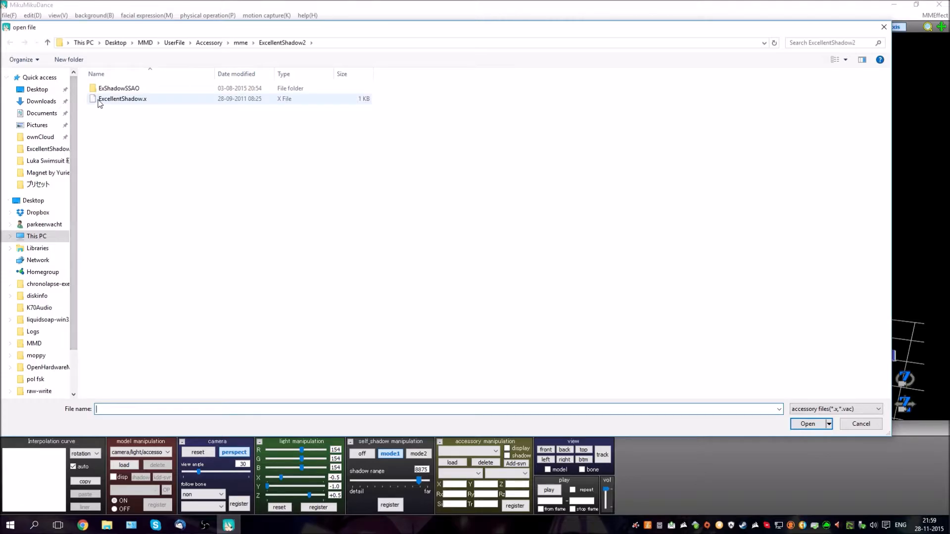
{"action": "left_click", "coordinate": [114, 105]}
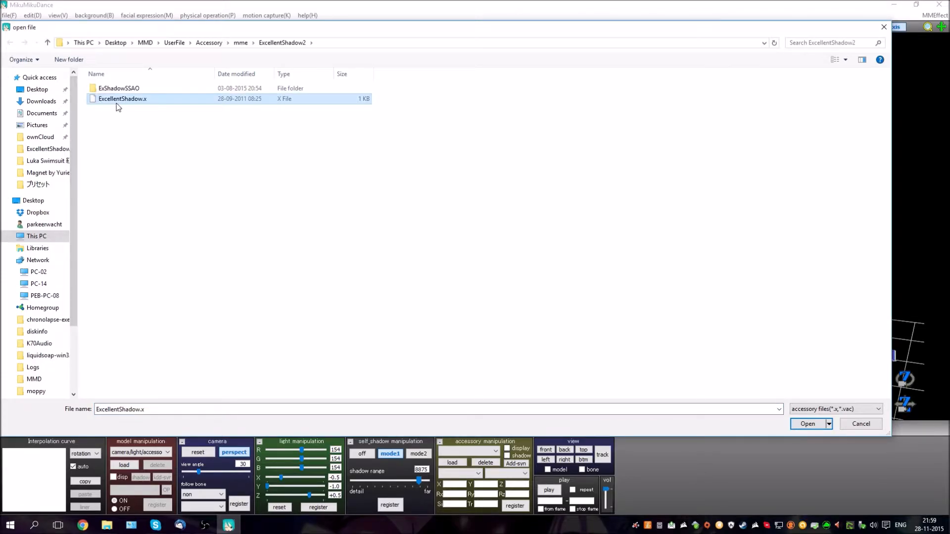
{"action": "left_click", "coordinate": [796, 423]}
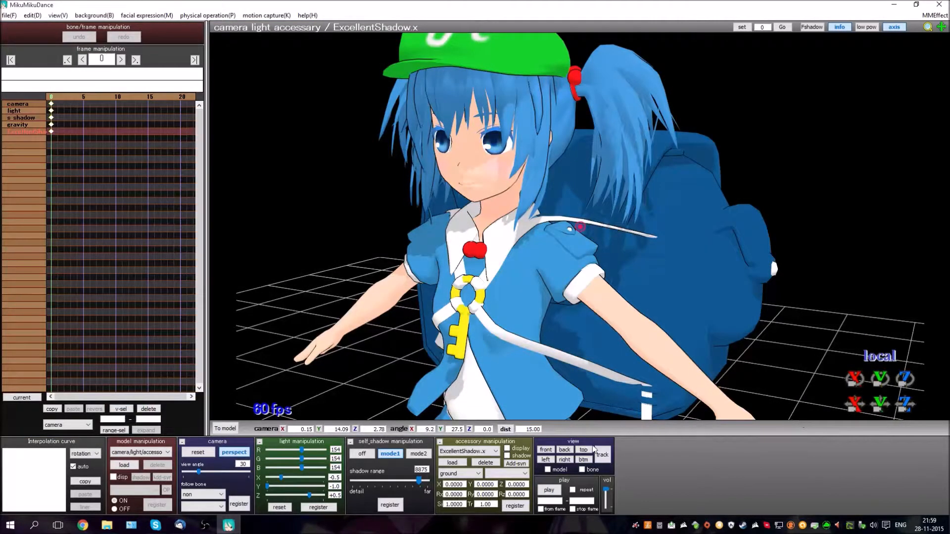
{"action": "left_click", "coordinate": [507, 448]}
Examine the shadows on the Nitori model from several angles and distances with the accessory displayed.
{"action": "mouse_move", "coordinate": [711, 334]}
{"action": "right_mouse_down"}
{"action": "mouse_move", "coordinate": [661, 320]}
{"action": "mouse_move", "coordinate": [743, 308]}
{"action": "mouse_move", "coordinate": [705, 333]}
{"action": "right_mouse_up"}
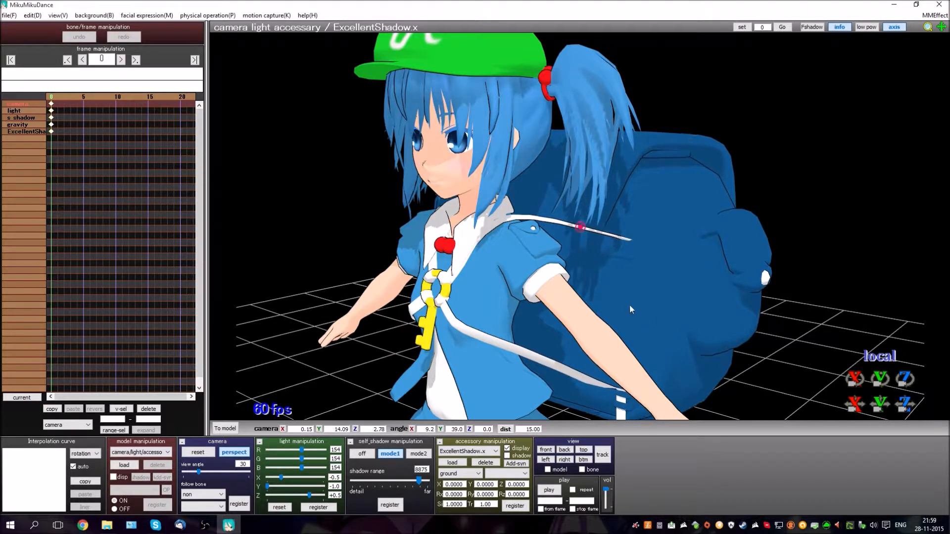
{"action": "right_click_drag", "start_coordinate": [605, 278], "coordinate": [619, 256]}
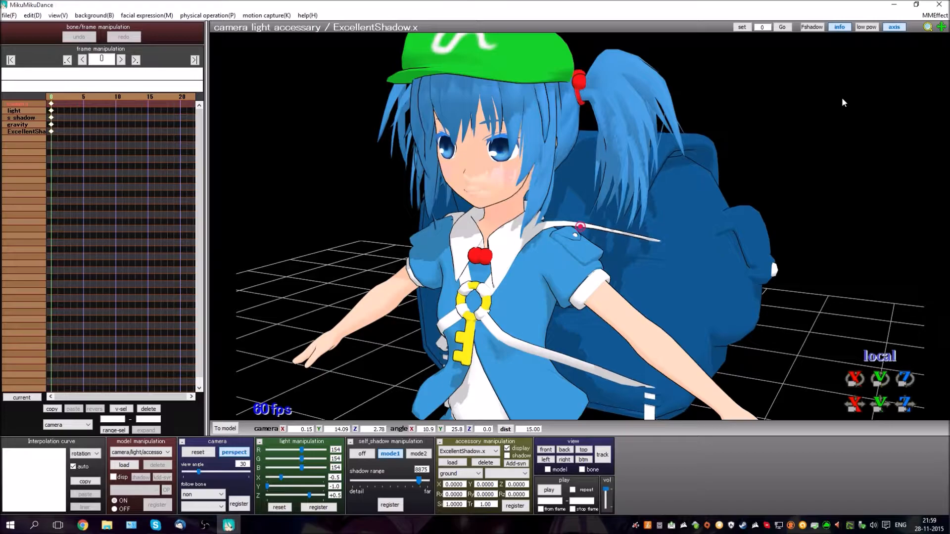
{"action": "right_click_drag", "start_coordinate": [841, 97], "coordinate": [821, 98]}
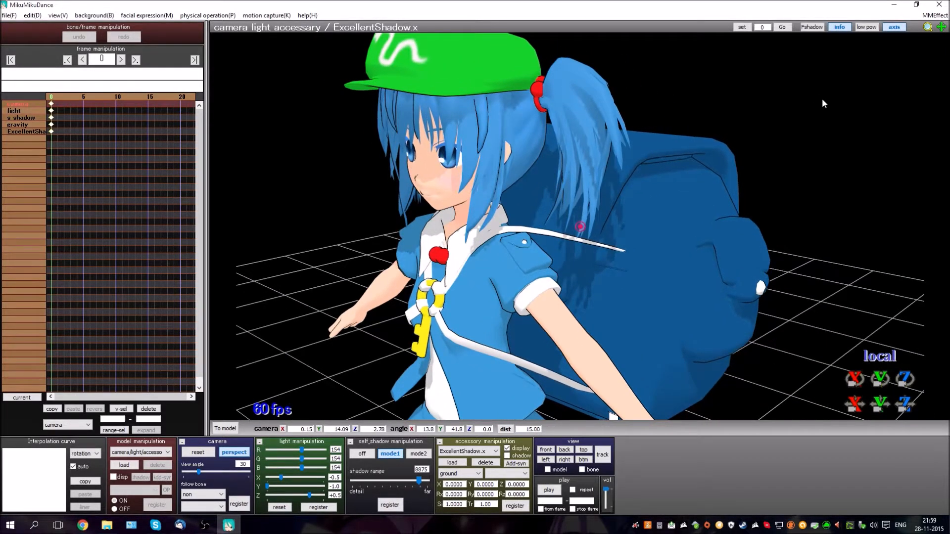
{"action": "scroll", "coordinate": [514, 266], "scroll_direction": "down", "scroll_amount": 6}
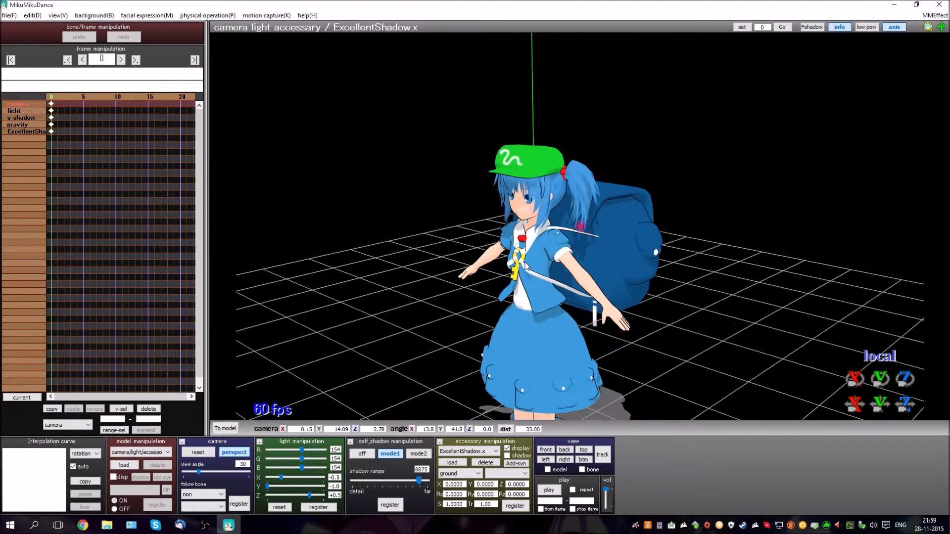
{"action": "scroll", "coordinate": [529, 261], "scroll_direction": "up", "scroll_amount": 6}
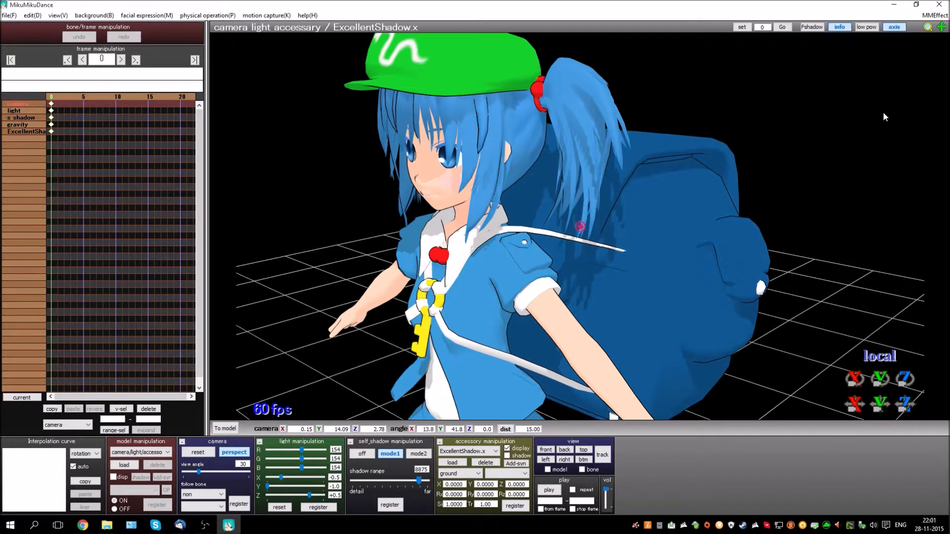
{"action": "left_click", "coordinate": [934, 15]}
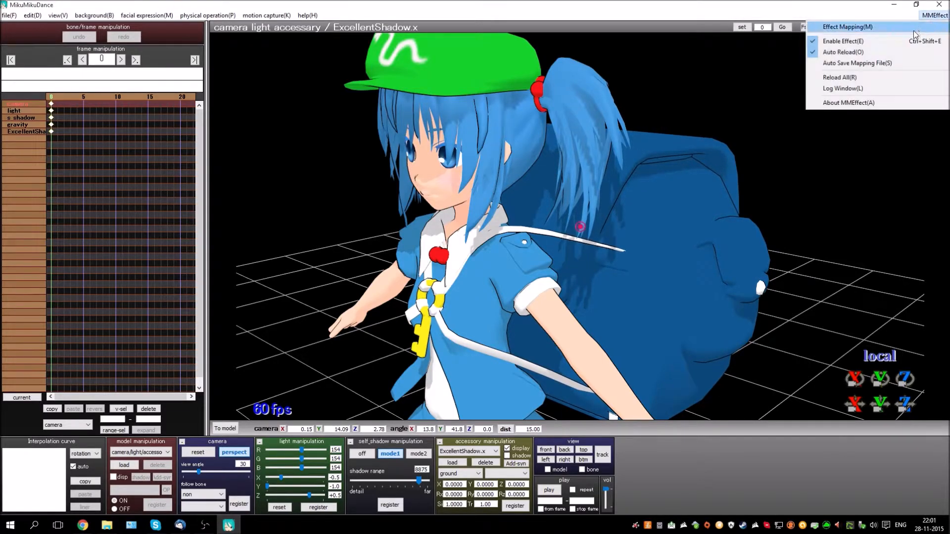
{"action": "left_click", "coordinate": [629, 2]}
{"action": "right_click_drag", "start_coordinate": [389, 253], "coordinate": [409, 244]}
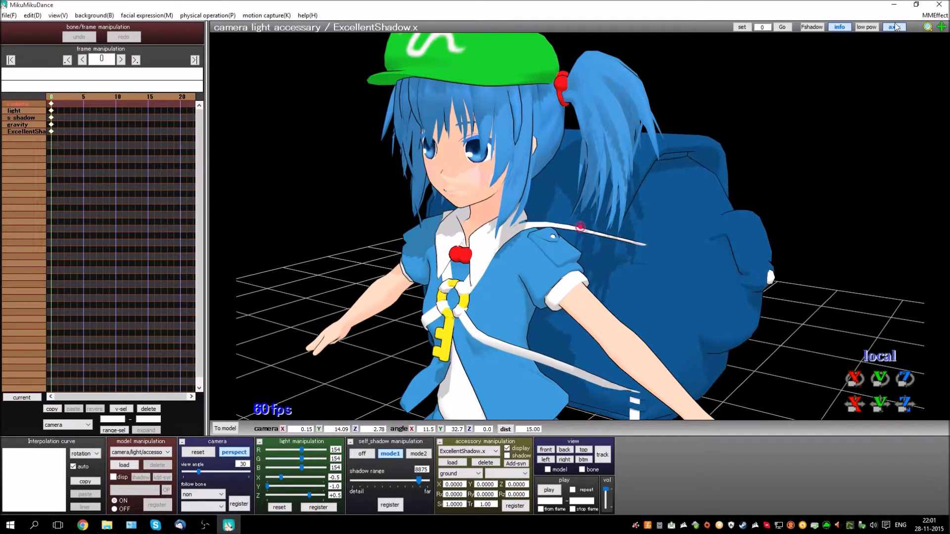
Open MMEffect's effect mapping and select the Nitori .pmd model under the main render target.
{"action": "left_click", "coordinate": [935, 16]}
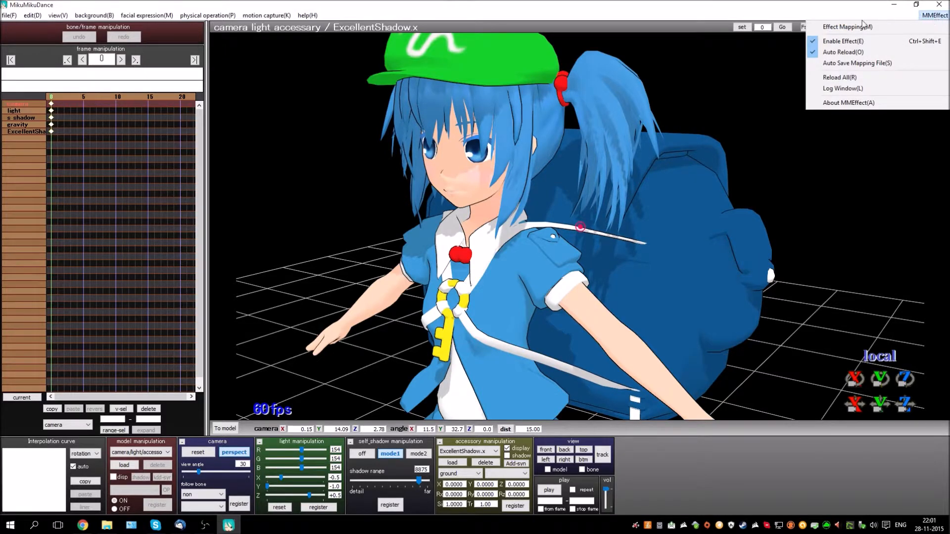
{"action": "left_click", "coordinate": [846, 27]}
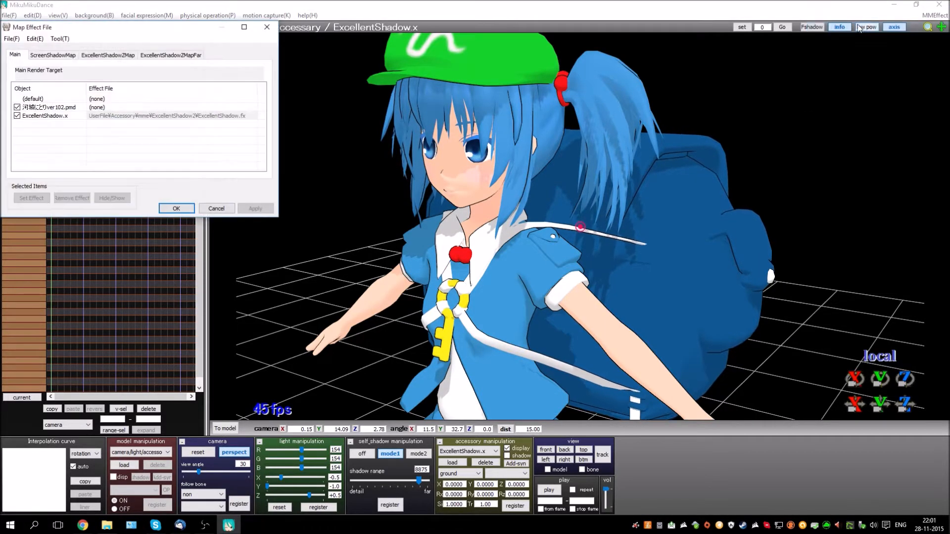
{"action": "left_click", "coordinate": [33, 107]}
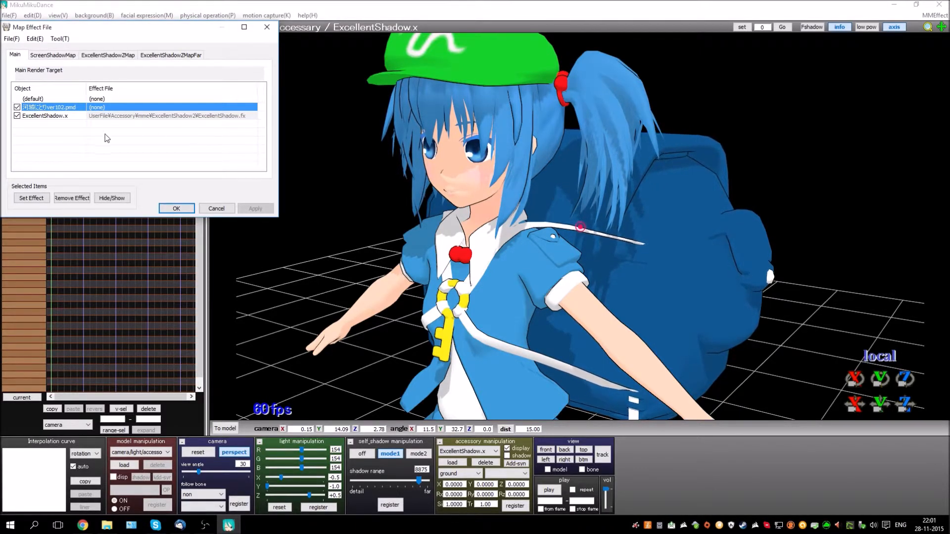
{"action": "left_click", "coordinate": [51, 116]}
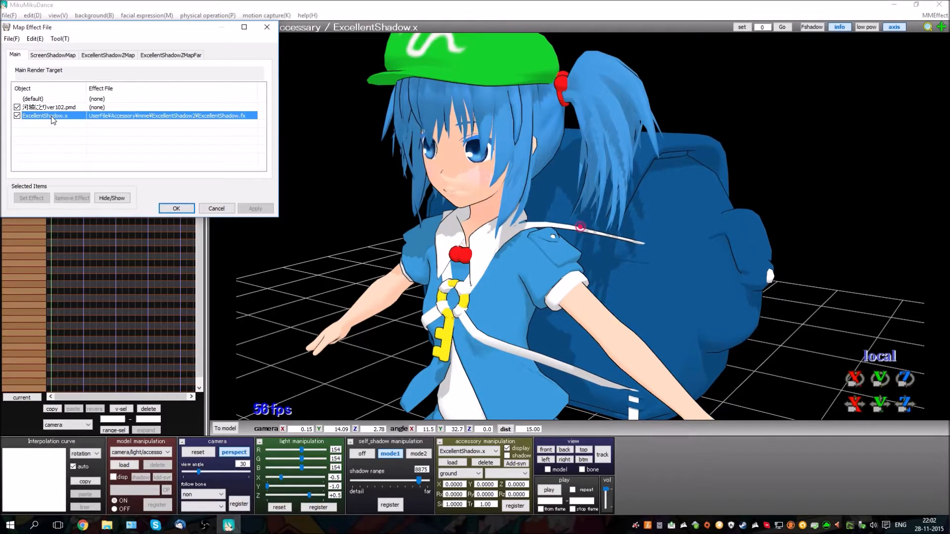
{"action": "left_click", "coordinate": [59, 108]}
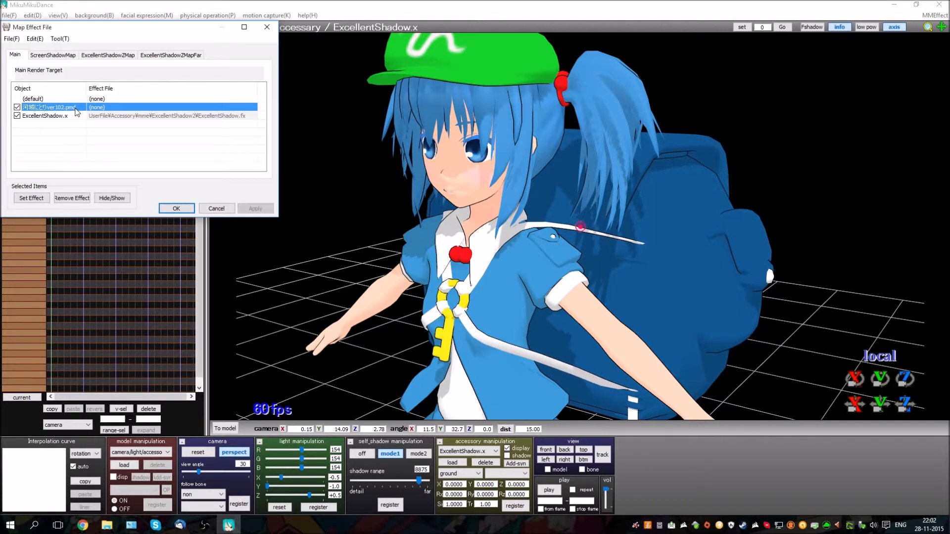
{"action": "double_click", "coordinate": [61, 108]}
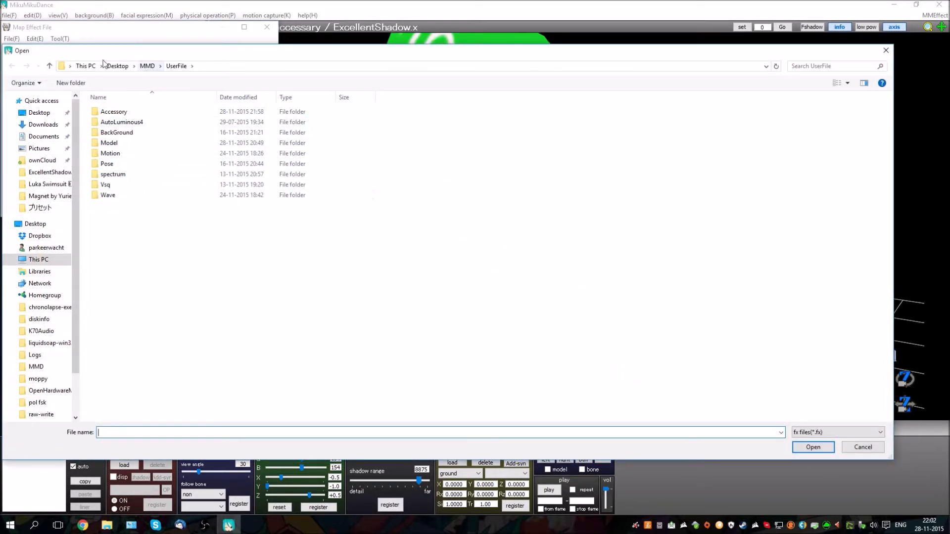
{"action": "left_click", "coordinate": [886, 50]}
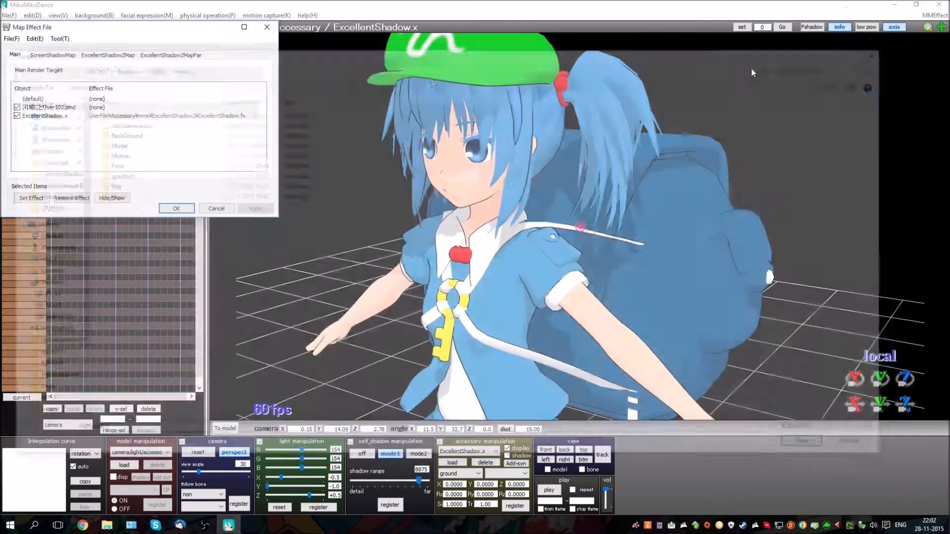
Assign full_ES.fx from Accessory > mme > ExcellentShadow2 to the Nitori model as its effect file.
{"action": "left_click", "coordinate": [29, 200]}
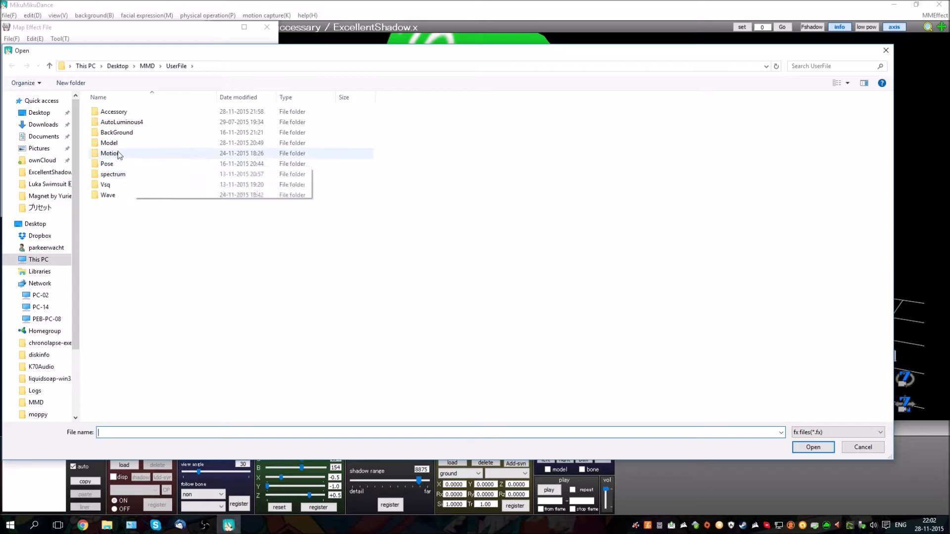
{"action": "double_click", "coordinate": [128, 111]}
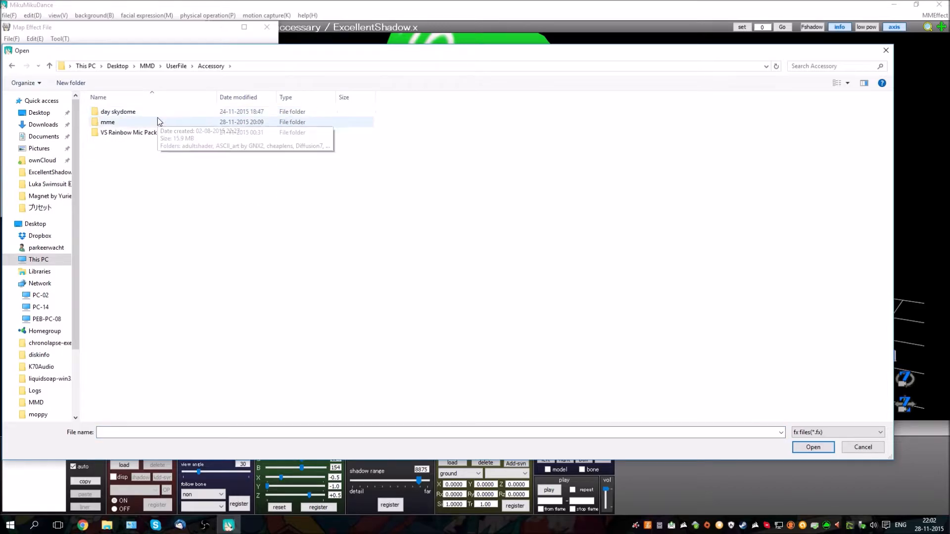
{"action": "double_click", "coordinate": [148, 121]}
{"action": "double_click", "coordinate": [126, 153]}
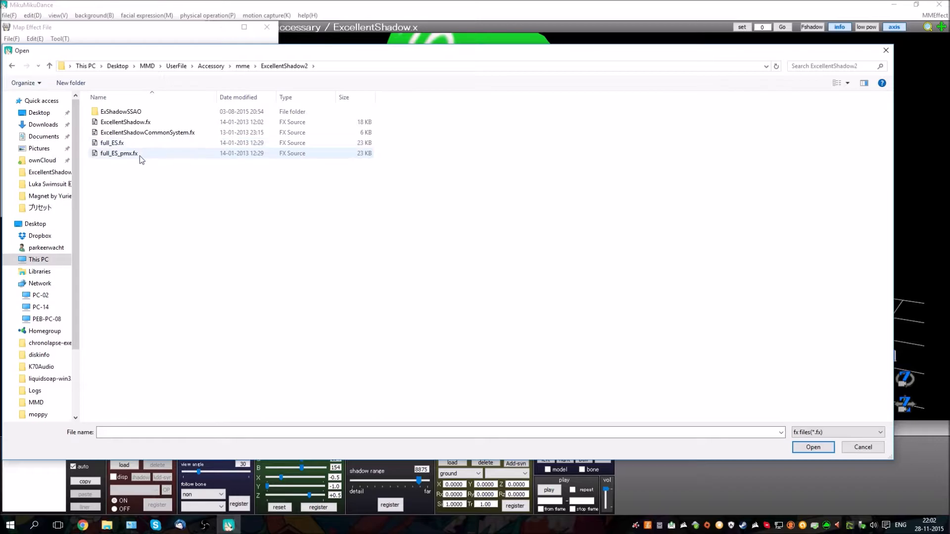
{"action": "left_click", "coordinate": [110, 147]}
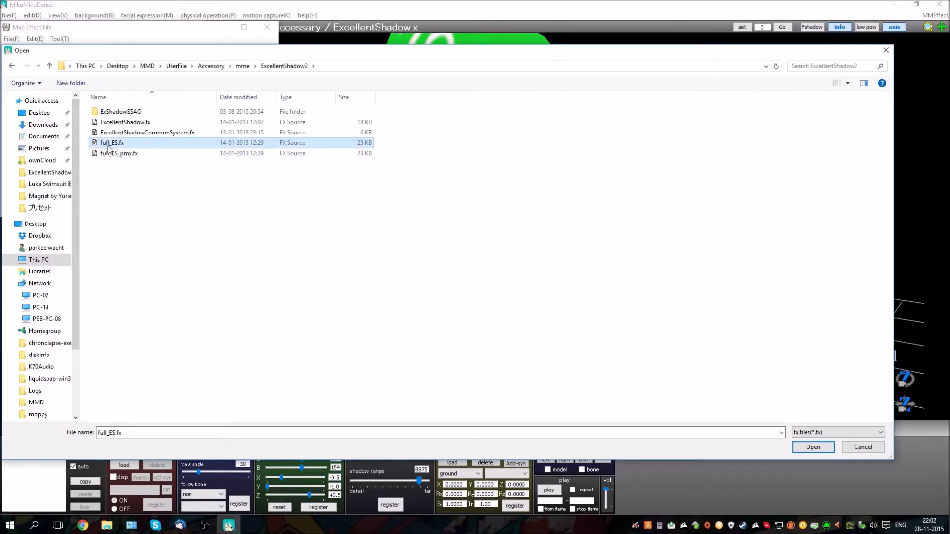
{"action": "left_click", "coordinate": [823, 447]}
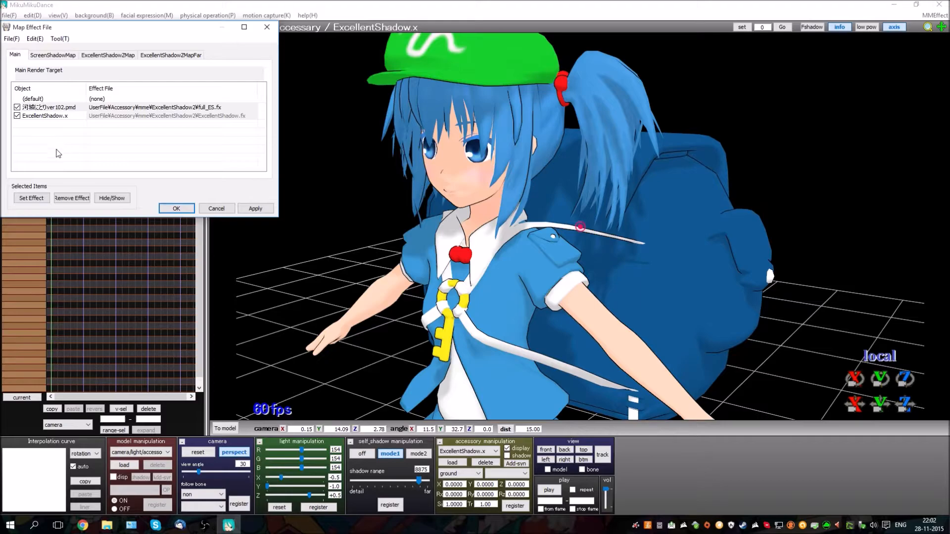
{"action": "left_click", "coordinate": [44, 198]}
{"action": "left_click", "coordinate": [120, 156]}
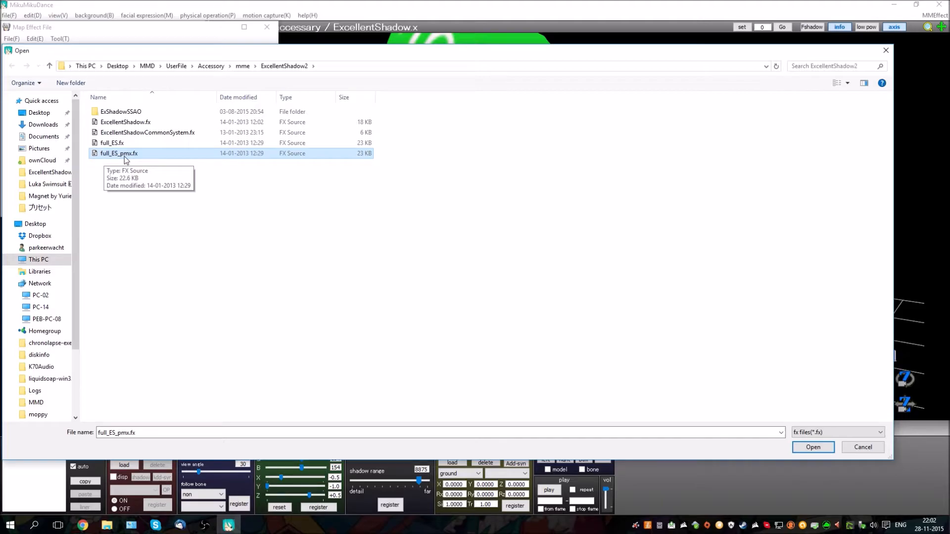
{"action": "left_click", "coordinate": [886, 50]}
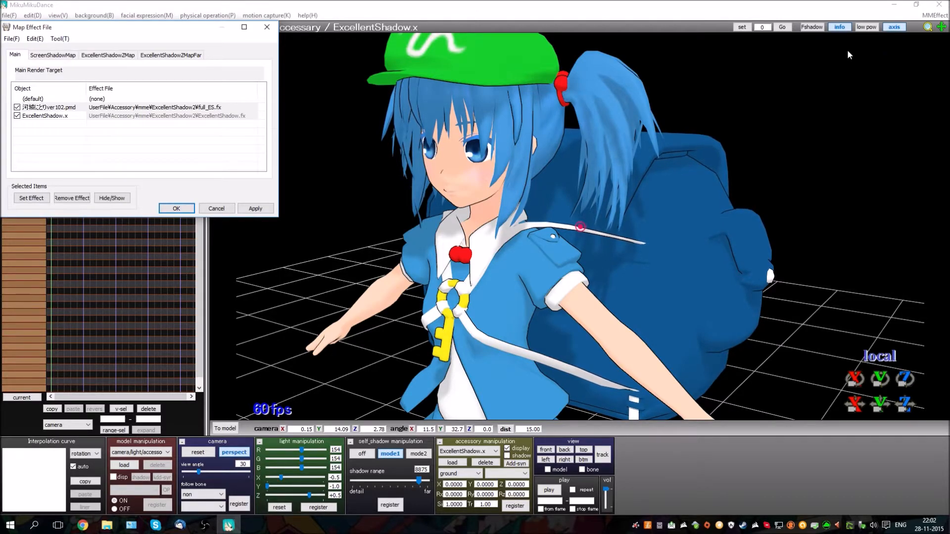
Apply the effect mapping for the Nitori model and close the mapping window.
{"action": "left_click", "coordinate": [104, 116]}
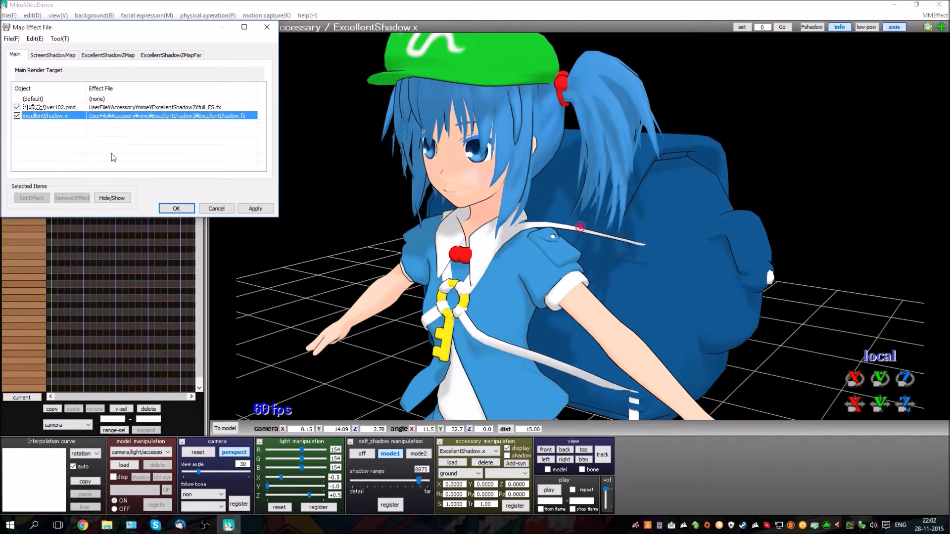
{"action": "key", "text": "Up"}
{"action": "left_click", "coordinate": [254, 210]}
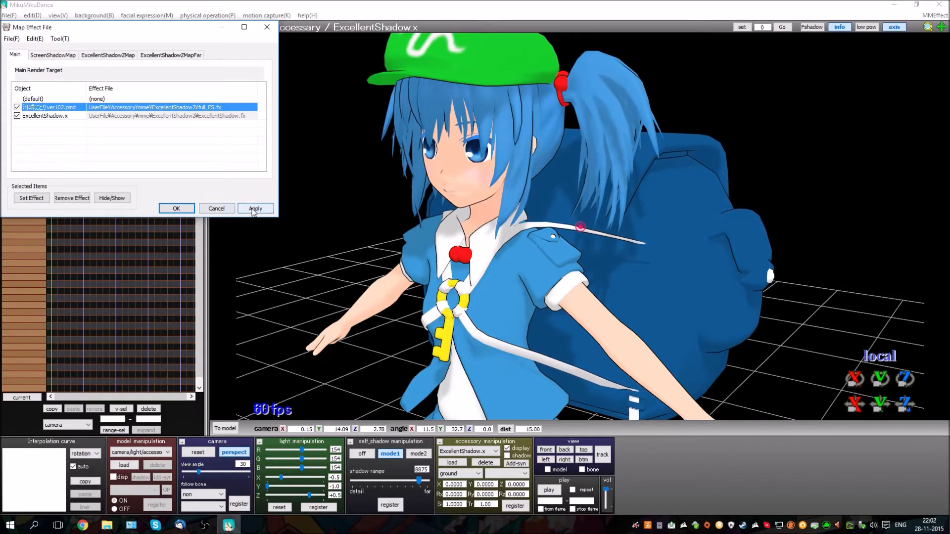
{"action": "key", "text": "Return"}
Set the ExcellentShadow.x accessory's Si value to 100 and check the shadows on the model.
{"action": "mouse_move", "coordinate": [701, 229]}
{"action": "right_mouse_down"}
{"action": "mouse_move", "coordinate": [757, 218]}
{"action": "mouse_move", "coordinate": [695, 225]}
{"action": "right_mouse_up"}
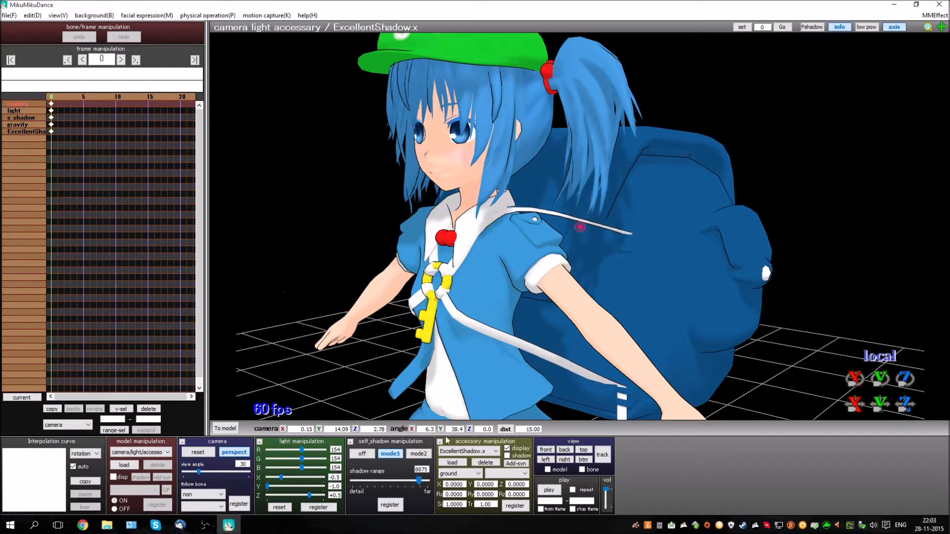
{"action": "left_click", "coordinate": [464, 504]}
{"action": "type", "text": "100"}
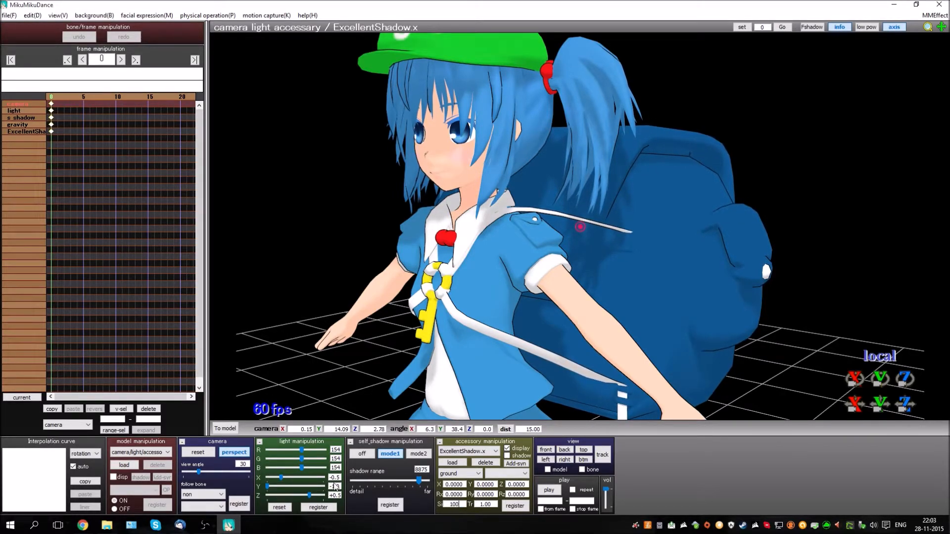
{"action": "key", "text": "BackSpace"}
{"action": "key", "text": "BackSpace"}
{"action": "key", "text": "BackSpace"}
{"action": "type", "text": "-100"}
{"action": "key", "text": "BackSpace"}
{"action": "key", "text": "BackSpace"}
{"action": "key", "text": "Return"}
{"action": "right_click_drag", "start_coordinate": [465, 311], "coordinate": [586, 232]}
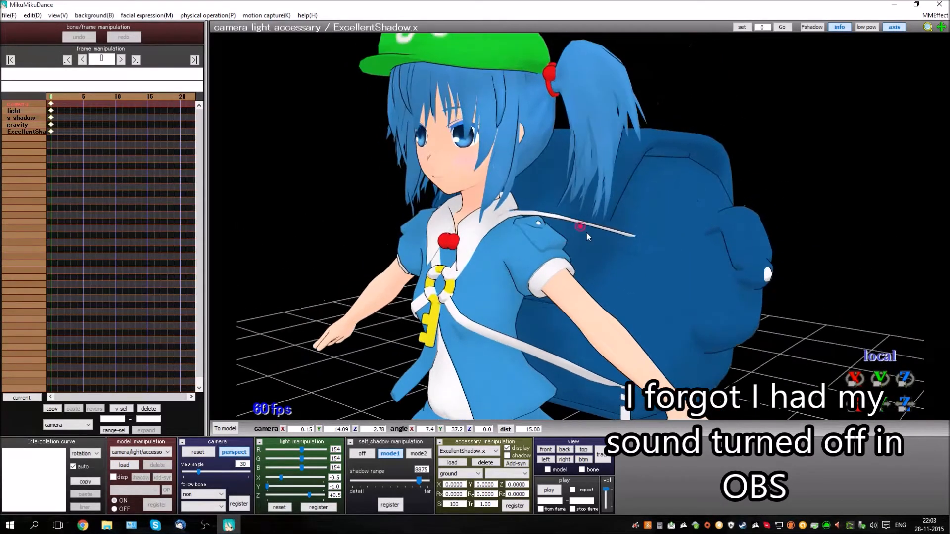
Set the ExcellentShadow.x accessory's Si value to -100.
{"action": "left_click_drag", "start_coordinate": [459, 503], "coordinate": [430, 495]}
{"action": "type", "text": "-100"}
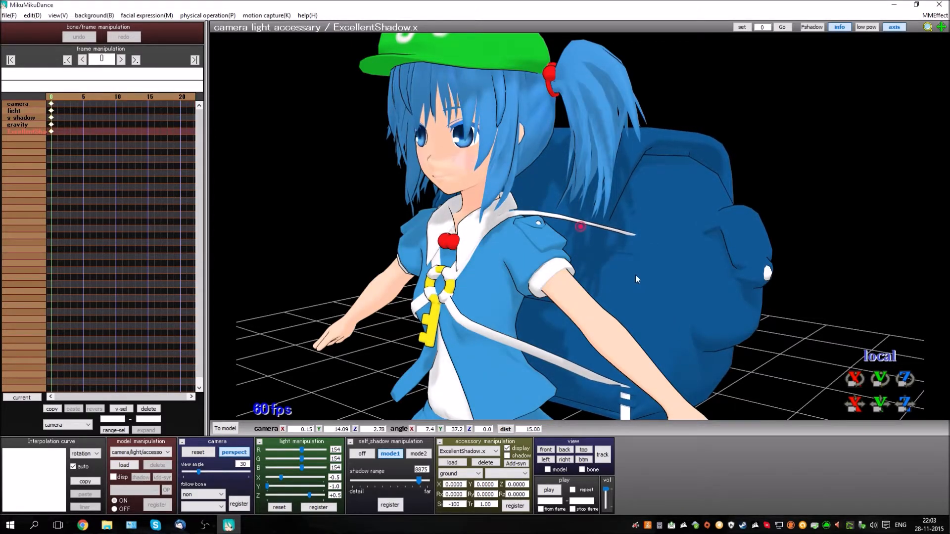
Set the ExcellentShadow.x accessory's Si value to 1.
{"action": "right_click_drag", "start_coordinate": [636, 280], "coordinate": [639, 227]}
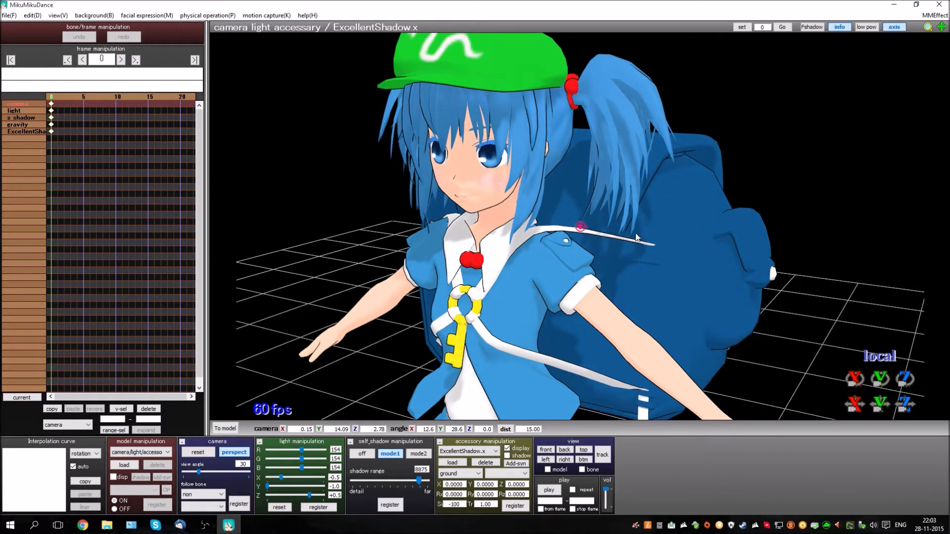
{"action": "left_click_drag", "start_coordinate": [461, 504], "coordinate": [424, 495]}
{"action": "type", "text": "1"}
{"action": "key", "text": "Return"}
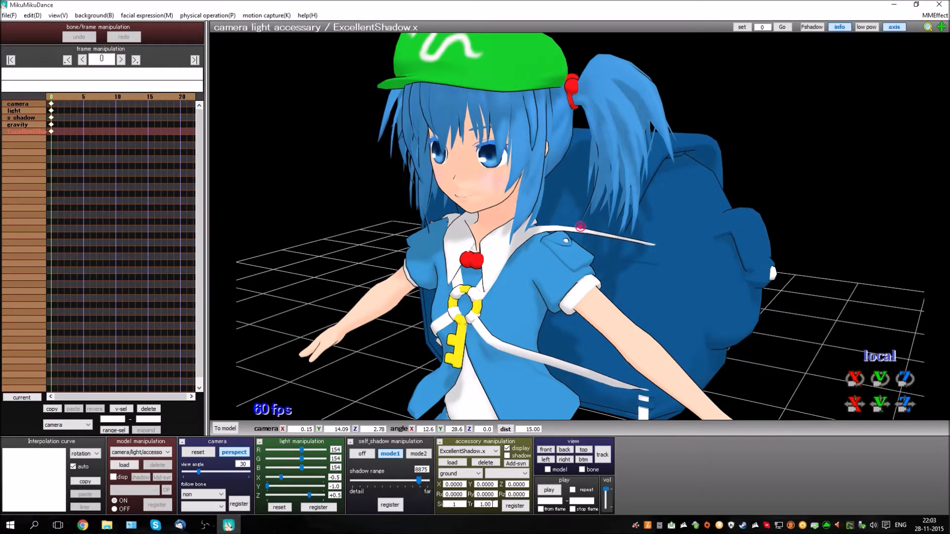
Set the ExcellentShadow.x accessory's Tr value to 0.1 and check the shadows on the model.
{"action": "left_click_drag", "start_coordinate": [491, 504], "coordinate": [460, 502]}
{"action": "type", "text": "0..1"}
{"action": "key", "text": "Return"}
{"action": "right_click_drag", "start_coordinate": [551, 189], "coordinate": [616, 190]}
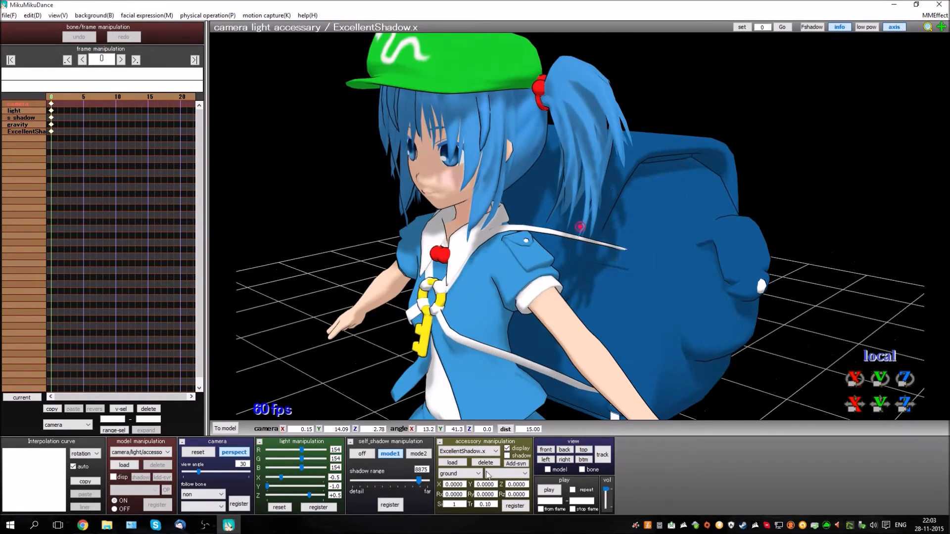
Set the ExcellentShadow.x accessory's Tr value to 1 and its Si value to 100.
{"action": "left_click_drag", "start_coordinate": [493, 504], "coordinate": [427, 504]}
{"action": "type", "text": "1."}
{"action": "key", "text": "Return"}
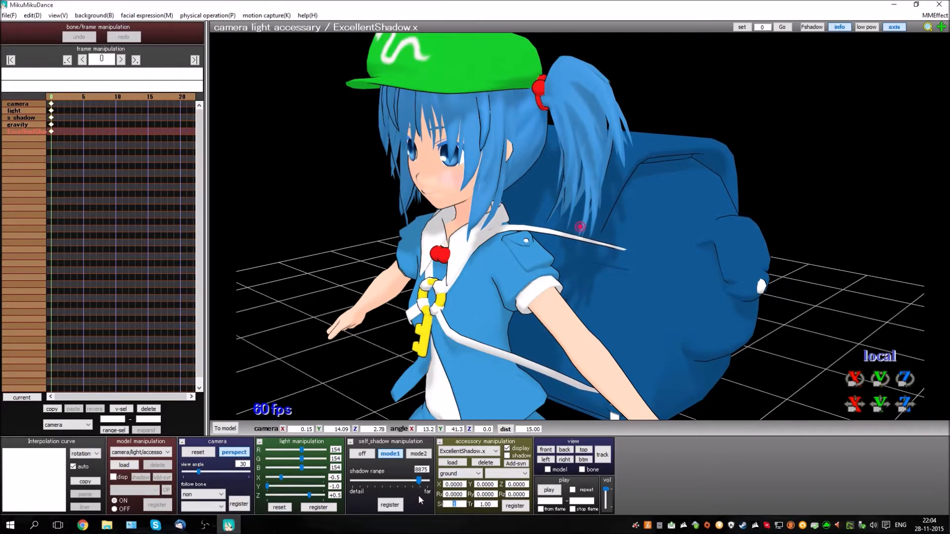
{"action": "type", "text": "100"}
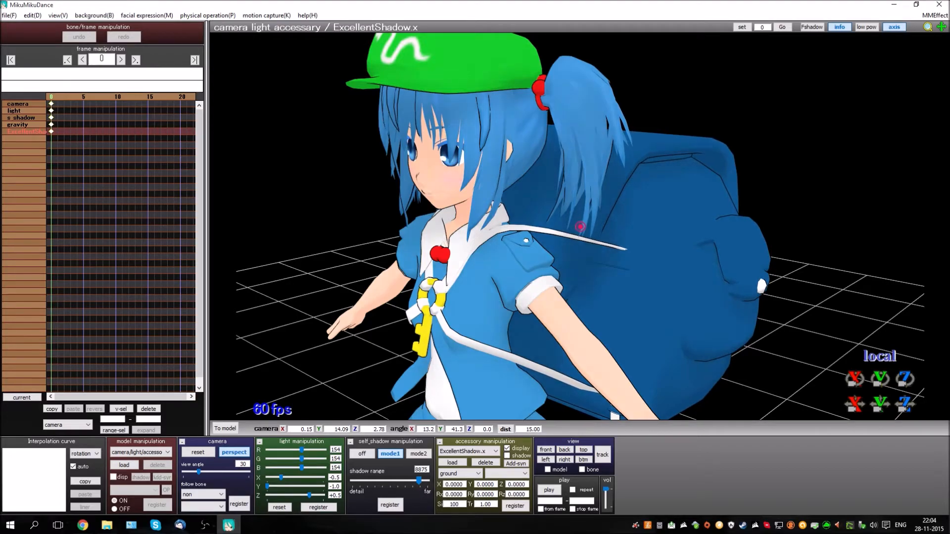
Set the ExcellentShadow.x accessory's Tr value to 0.20 and check the model's shading.
{"action": "left_click_drag", "start_coordinate": [485, 504], "coordinate": [391, 505]}
{"action": "type", "text": "0.20"}
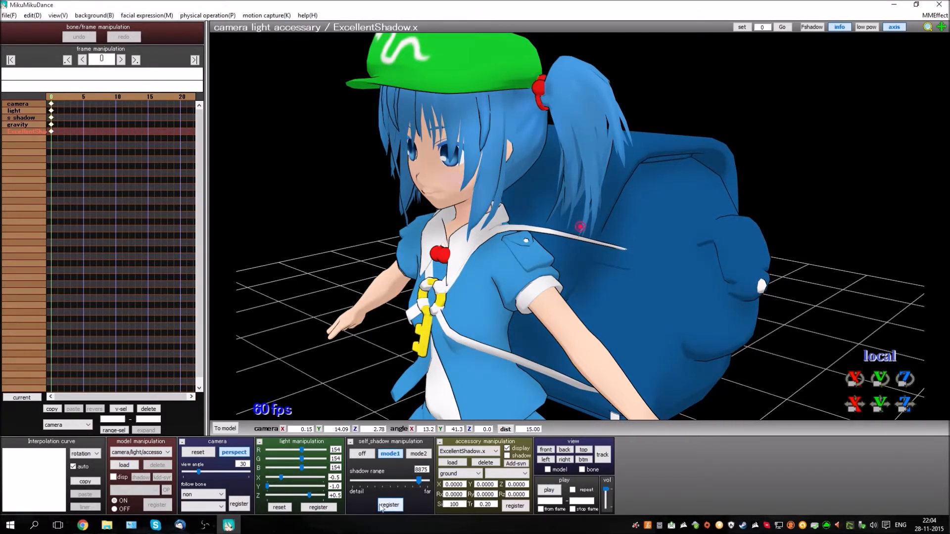
{"action": "right_click_drag", "start_coordinate": [391, 420], "coordinate": [499, 402]}
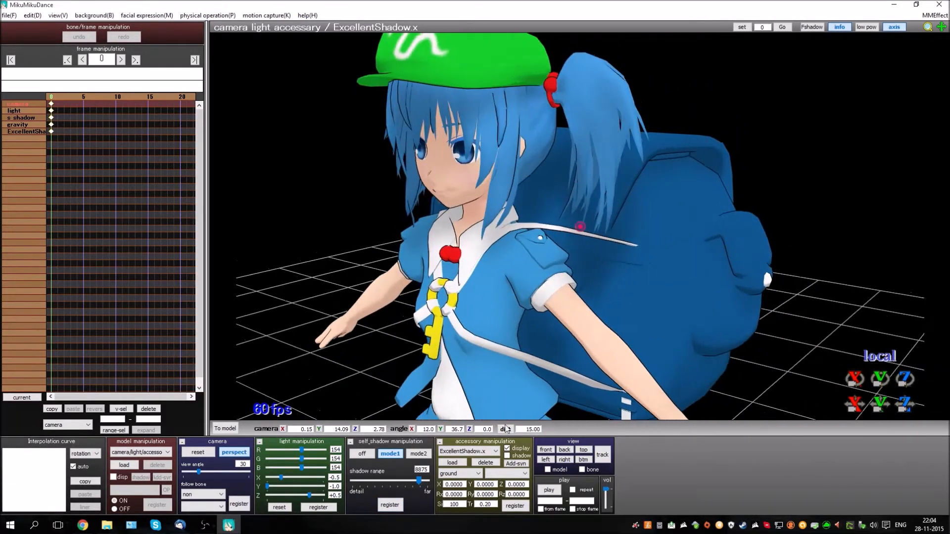
Return both the Tr and Si values of the ExcellentShadow.x accessory to 1.
{"action": "left_click_drag", "start_coordinate": [491, 504], "coordinate": [479, 505]}
{"action": "type", "text": "1."}
{"action": "double_click", "coordinate": [454, 504]}
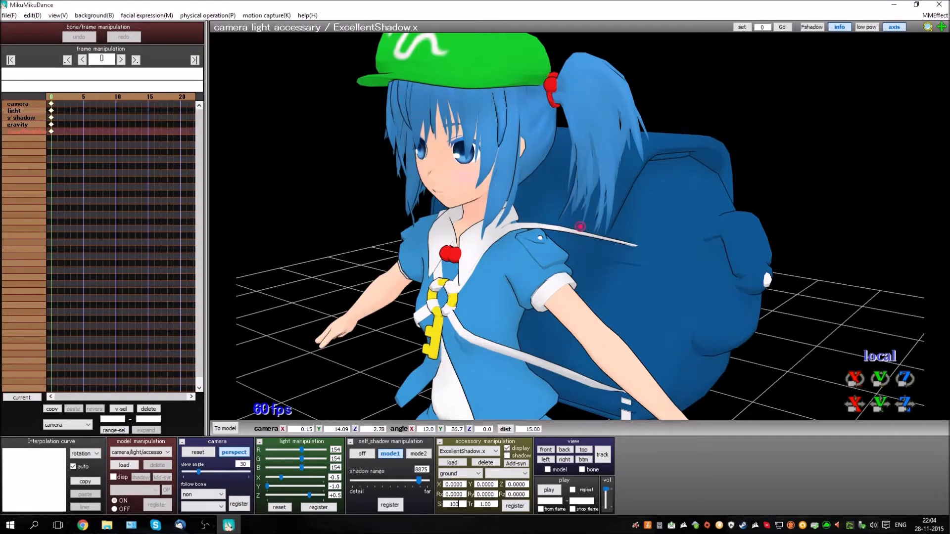
{"action": "type", "text": "1"}
{"action": "key", "text": "Return"}
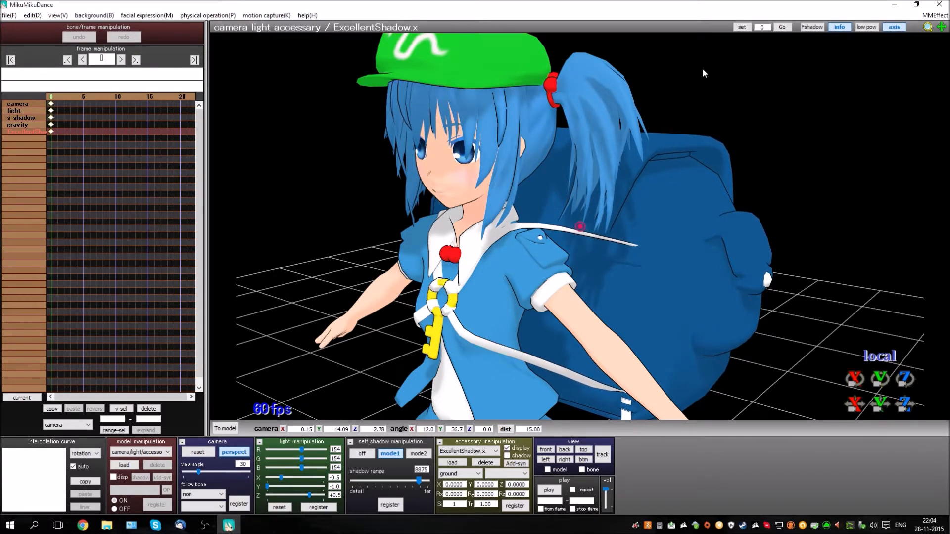
Review the effect files mapped to the Nitori model's materials in the MMEffect mapping and close the mapping window.
{"action": "left_click", "coordinate": [935, 15]}
{"action": "left_click", "coordinate": [823, 27]}
{"action": "right_click", "coordinate": [41, 109]}
{"action": "left_click", "coordinate": [94, 162]}
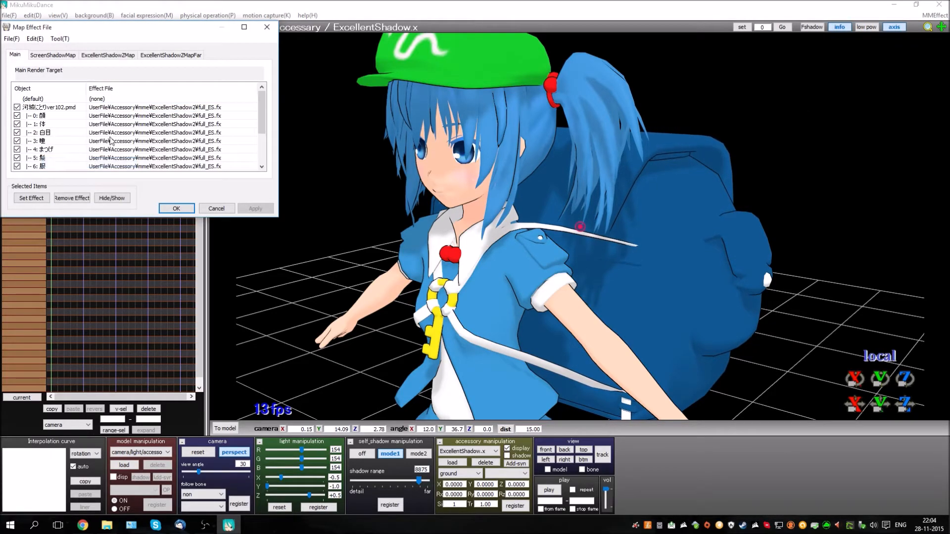
{"action": "scroll", "coordinate": [99, 158], "scroll_direction": "down", "scroll_amount": 2}
{"action": "left_click", "coordinate": [90, 132]}
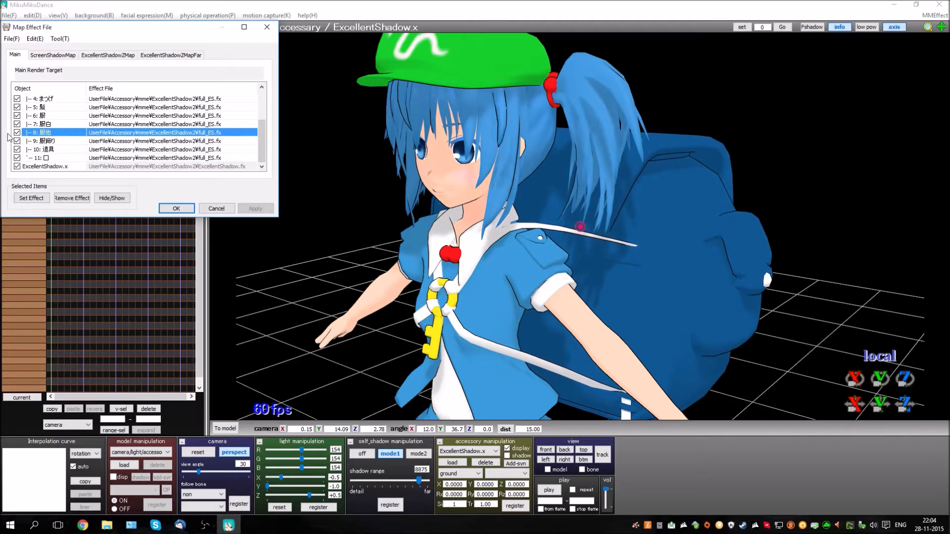
{"action": "scroll", "coordinate": [99, 131], "scroll_direction": "up", "scroll_amount": 2}
{"action": "scroll", "coordinate": [114, 131], "scroll_direction": "up", "scroll_amount": 1}
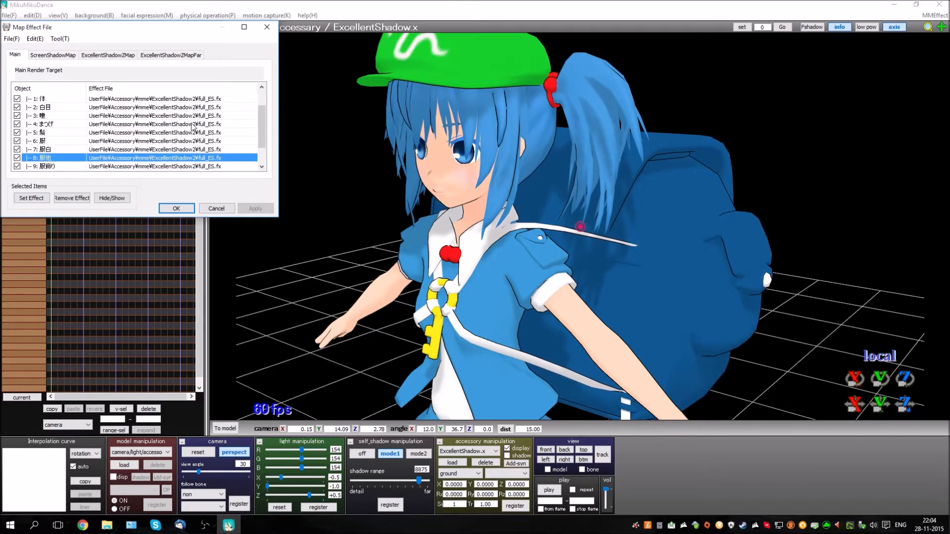
{"action": "scroll", "coordinate": [193, 128], "scroll_direction": "down", "scroll_amount": 1}
{"action": "left_click", "coordinate": [267, 26]}
{"action": "right_click_drag", "start_coordinate": [414, 221], "coordinate": [438, 216]}
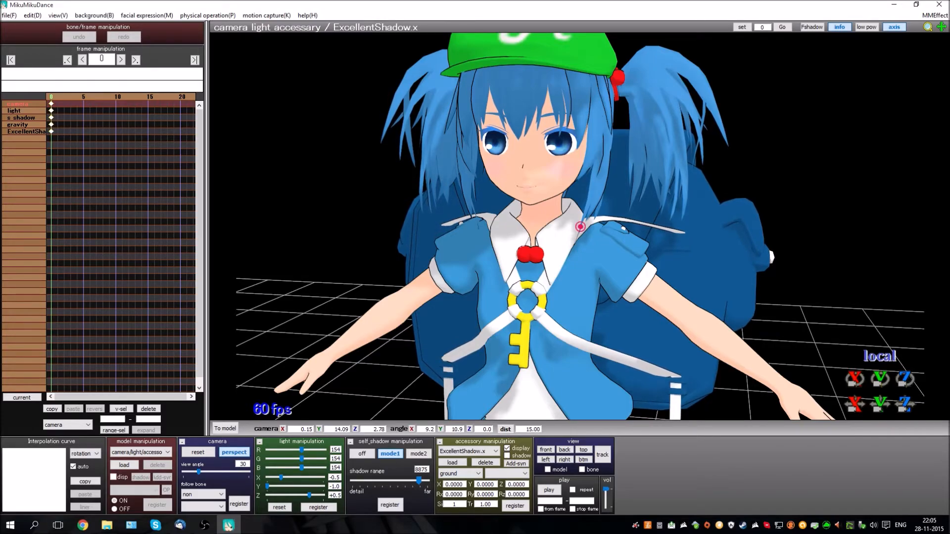
Switch to File Explorer, locate ExShadowSSAO.x in the ExShadowSSAO subfolder of ExcellentShadow2, and return to MikuMikuDance.
{"action": "left_click", "coordinate": [107, 525]}
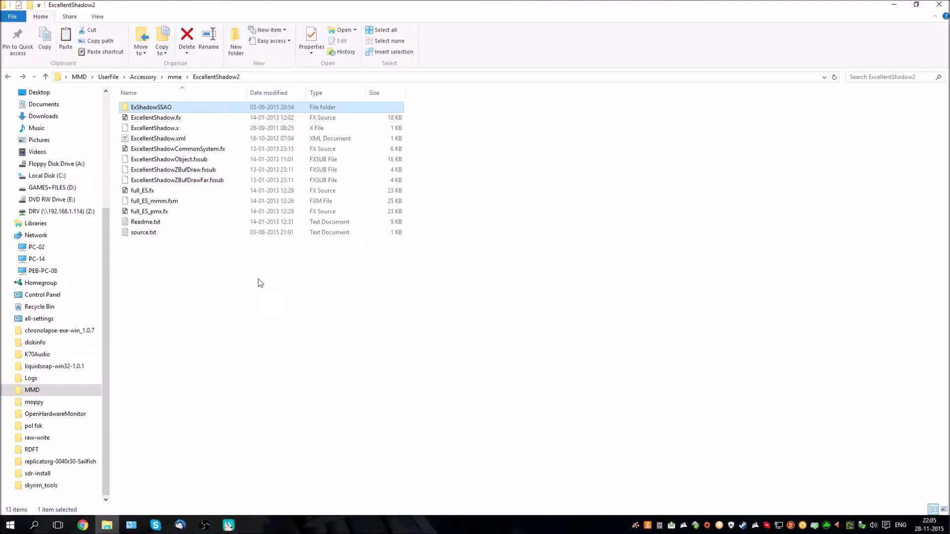
{"action": "double_click", "coordinate": [168, 107]}
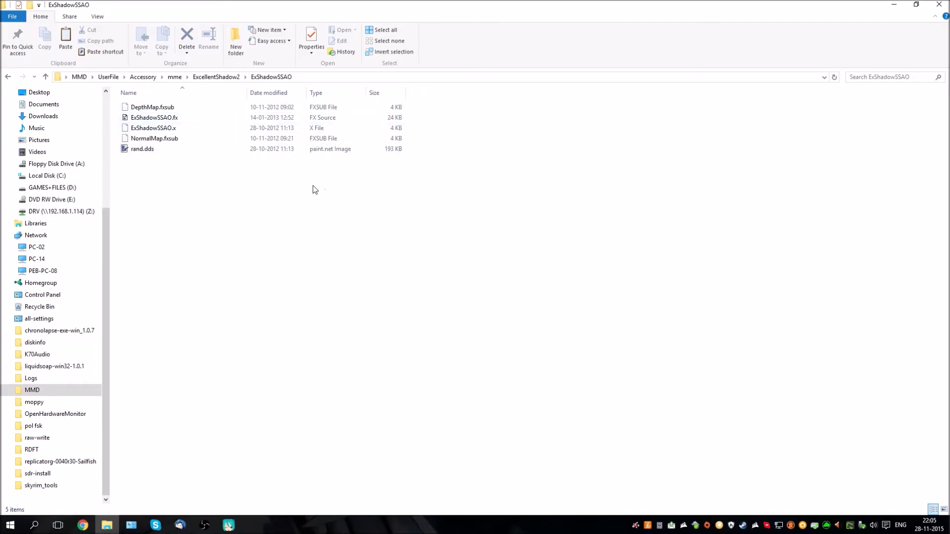
{"action": "left_click", "coordinate": [183, 132]}
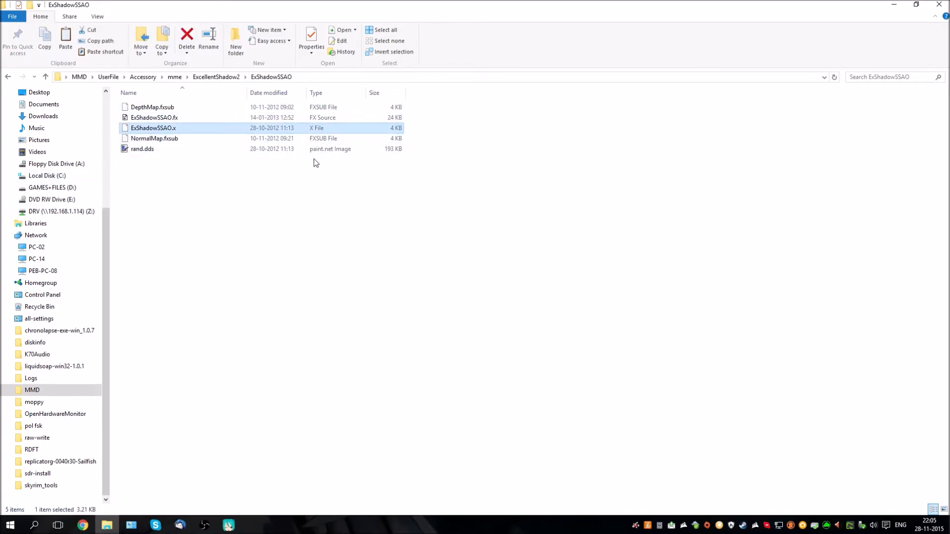
{"action": "left_click", "coordinate": [894, 4]}
{"action": "right_click_drag", "start_coordinate": [712, 198], "coordinate": [368, 195]}
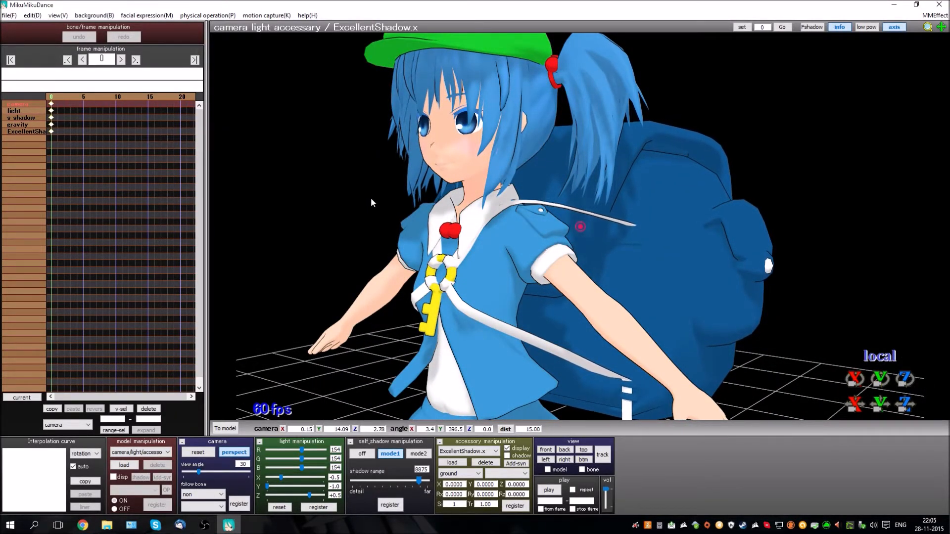
Load the ExShadowSSAO.x accessory from ExcellentShadow2 > ExShadowSSAO and check its shading on the model.
{"action": "left_click", "coordinate": [452, 462]}
{"action": "double_click", "coordinate": [119, 88]}
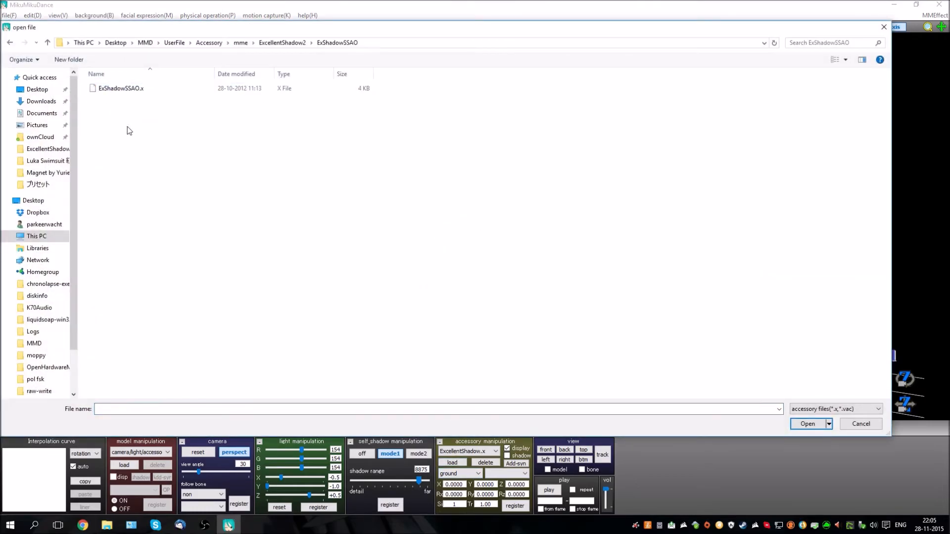
{"action": "double_click", "coordinate": [130, 90]}
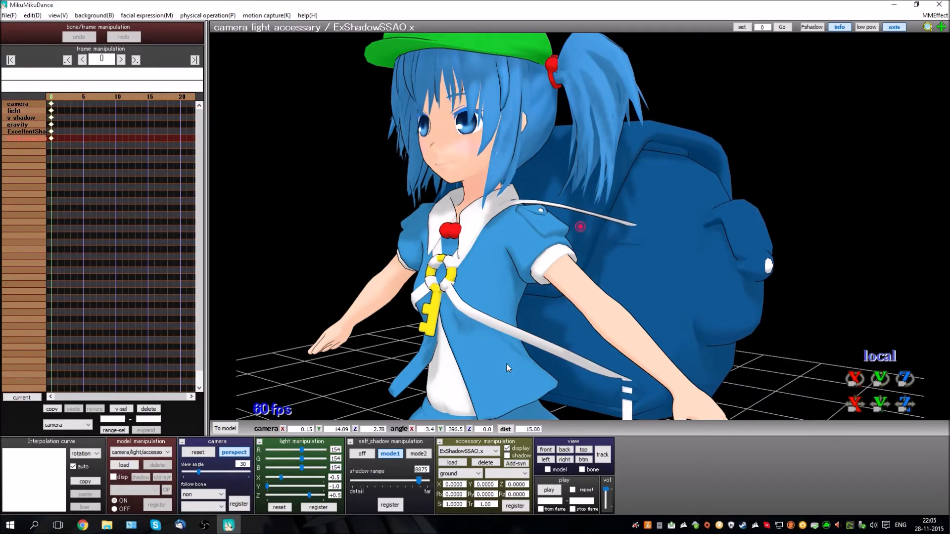
{"action": "right_click_drag", "start_coordinate": [633, 289], "coordinate": [596, 204]}
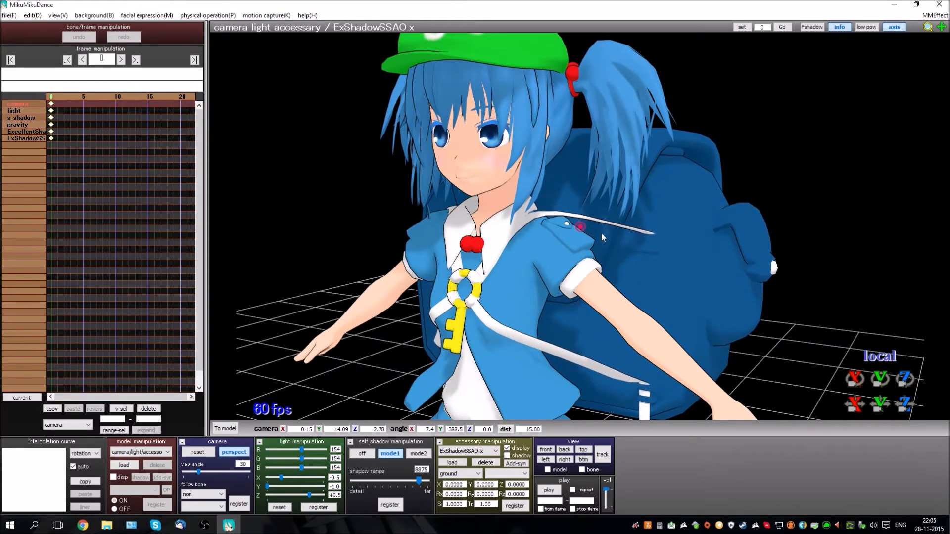
{"action": "right_click_drag", "start_coordinate": [476, 340], "coordinate": [478, 371]}
Load the SvSSAO.x accessory from the mme > SvSSAO folder and check its shading on the model.
{"action": "left_click", "coordinate": [452, 462]}
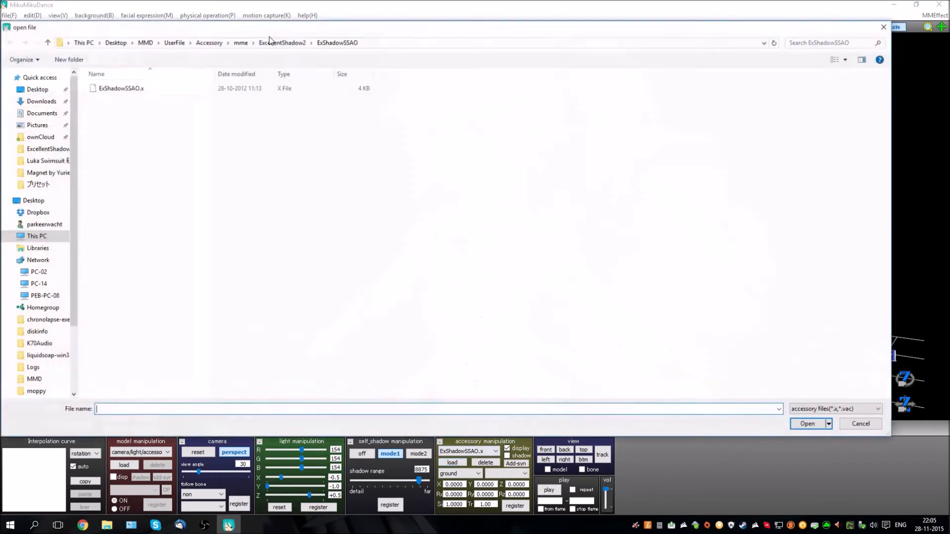
{"action": "left_click", "coordinate": [246, 43]}
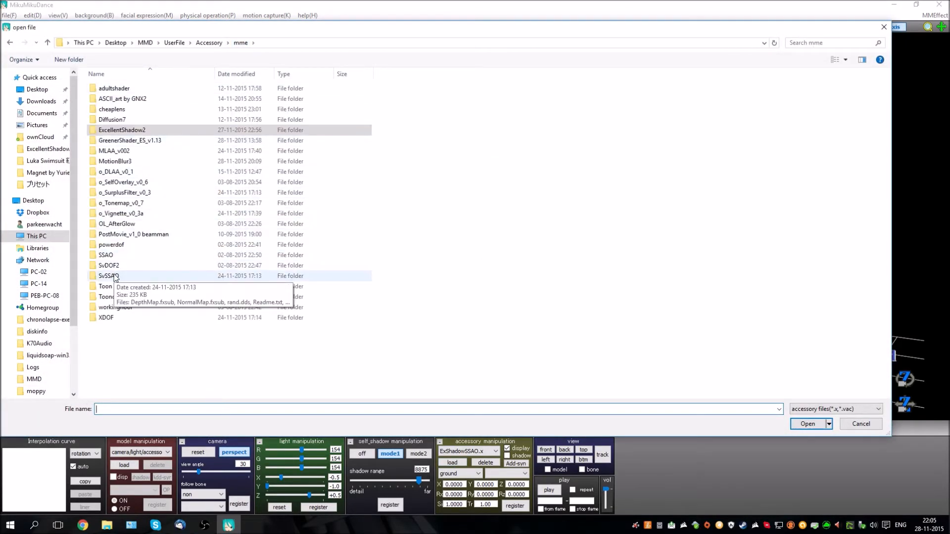
{"action": "double_click", "coordinate": [115, 274]}
{"action": "double_click", "coordinate": [118, 88]}
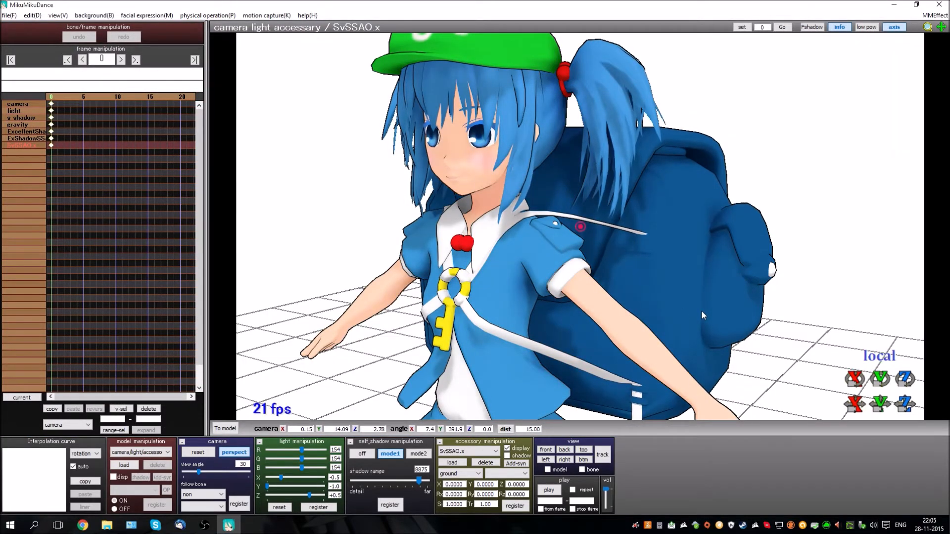
{"action": "right_click_drag", "start_coordinate": [701, 310], "coordinate": [595, 142]}
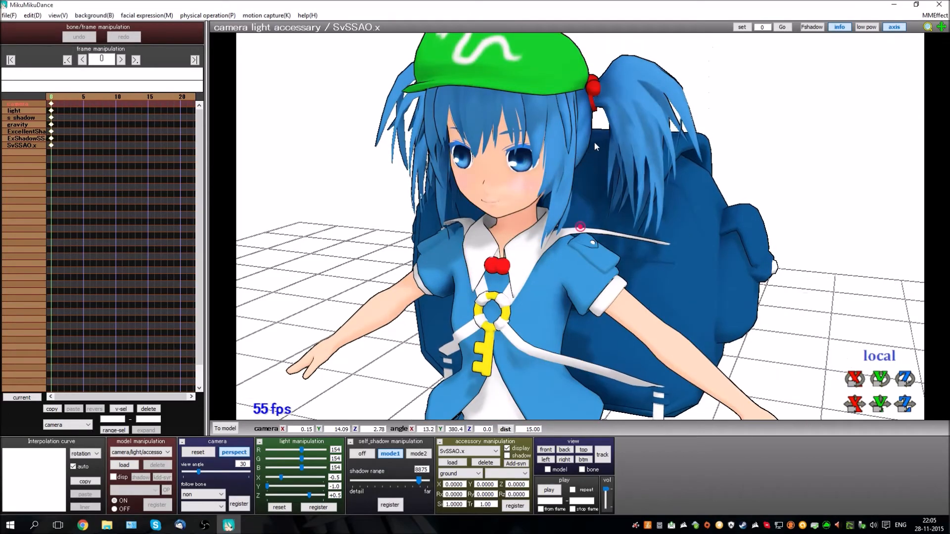
Toggle the black background option twice to try to restore the dark backdrop.
{"action": "left_click", "coordinate": [66, 16]}
{"action": "right_click_drag", "start_coordinate": [613, 239], "coordinate": [549, 238]}
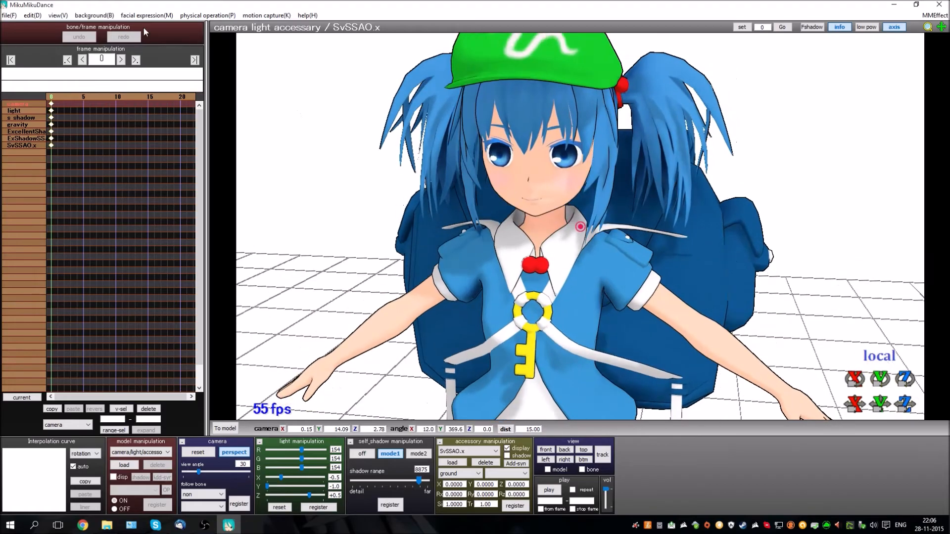
{"action": "left_click", "coordinate": [94, 15]}
{"action": "left_click", "coordinate": [117, 63]}
{"action": "left_click", "coordinate": [94, 15]}
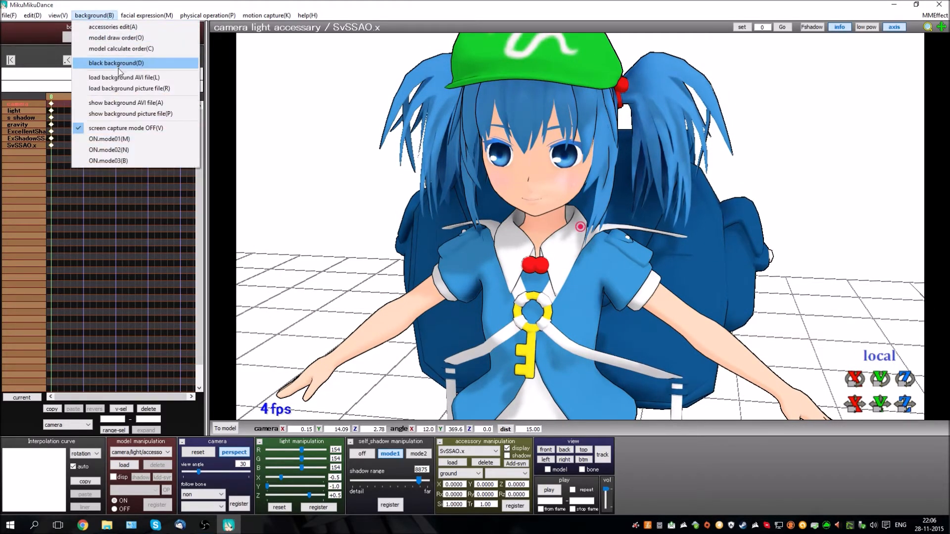
{"action": "left_click", "coordinate": [119, 67]}
Inspect the model's SvSSAO shading from a distance and close up, and delete the SvSSAO.x accessory.
{"action": "right_click_drag", "start_coordinate": [549, 159], "coordinate": [474, 151]}
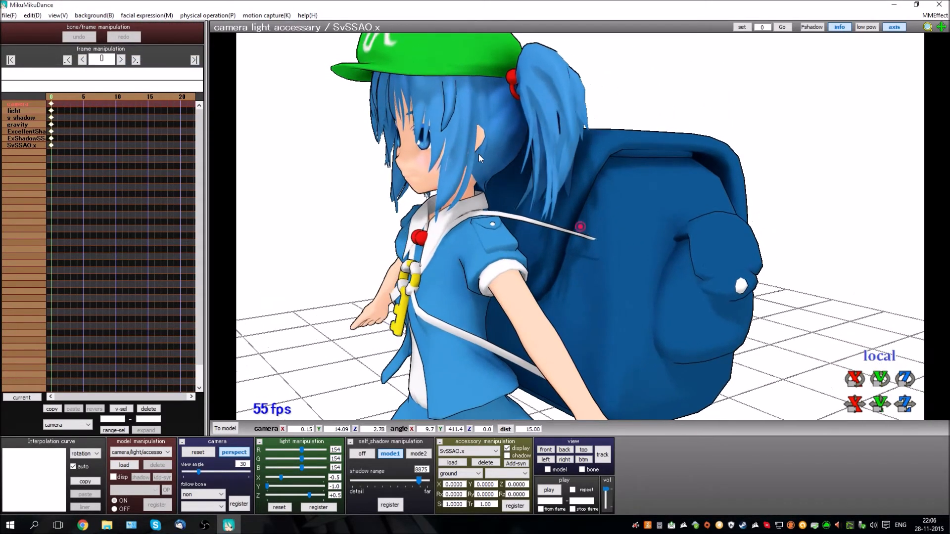
{"action": "scroll", "coordinate": [504, 178], "scroll_direction": "down", "scroll_amount": 6}
{"action": "scroll", "coordinate": [507, 179], "scroll_direction": "down", "scroll_amount": 2}
{"action": "right_click_drag", "start_coordinate": [507, 179], "coordinate": [802, 89]}
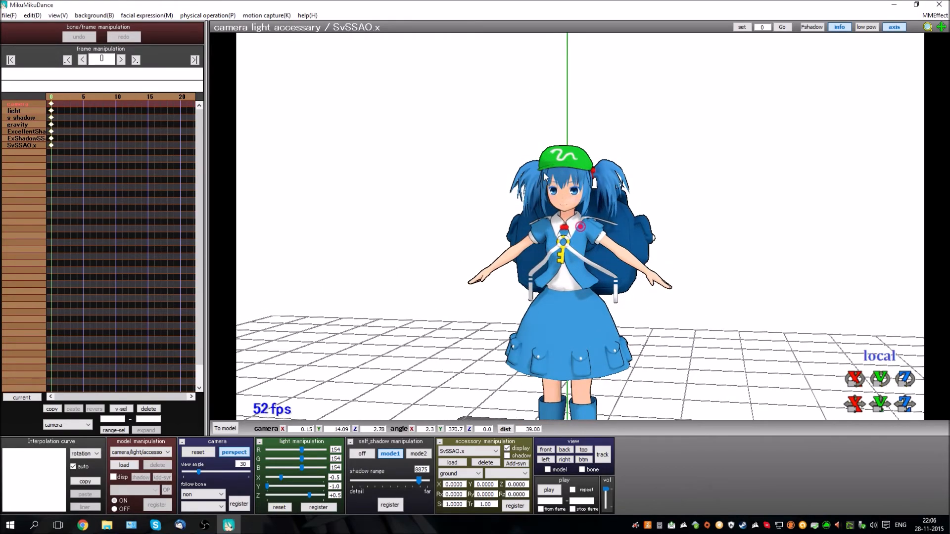
{"action": "scroll", "coordinate": [537, 179], "scroll_direction": "up", "scroll_amount": 6}
{"action": "scroll", "coordinate": [550, 180], "scroll_direction": "up", "scroll_amount": 2}
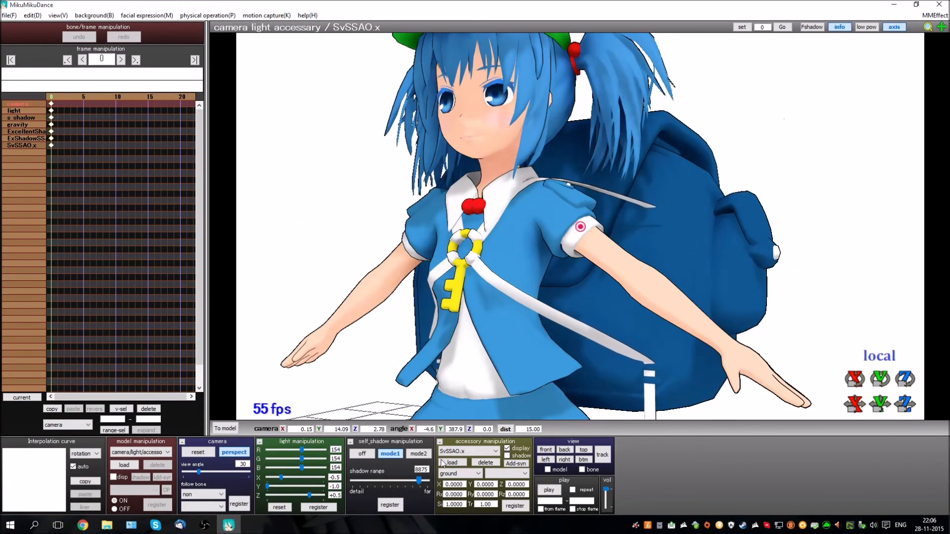
{"action": "left_click", "coordinate": [493, 461]}
{"action": "left_click", "coordinate": [487, 307]}
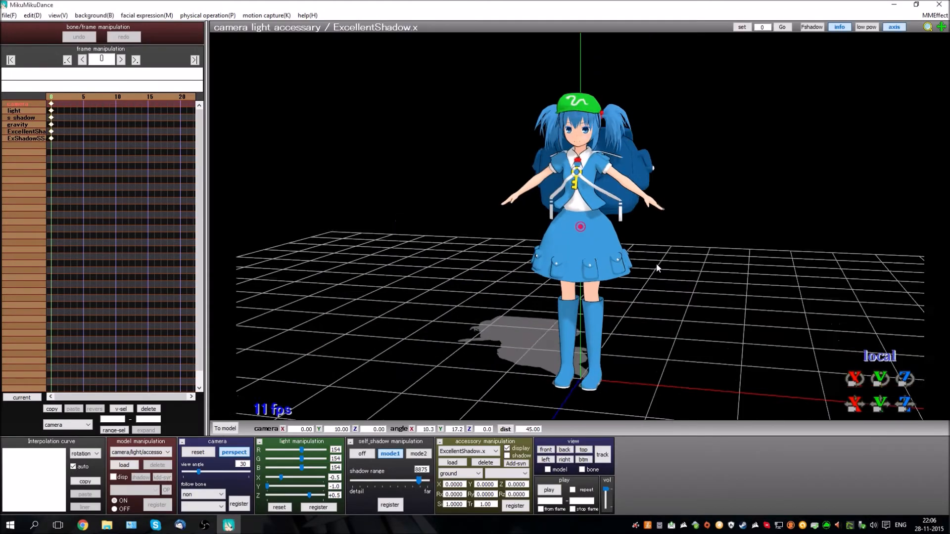
Examine the ExcellentShadow shading on the model's hair, clothes and backpack from several angles and distances.
{"action": "scroll", "coordinate": [696, 210], "scroll_direction": "up", "scroll_amount": 8}
{"action": "scroll", "coordinate": [663, 268], "scroll_direction": "down", "scroll_amount": 1}
{"action": "middle_click_drag", "start_coordinate": [696, 209], "coordinate": [682, 237]}
{"action": "scroll", "coordinate": [665, 263], "scroll_direction": "up", "scroll_amount": 1}
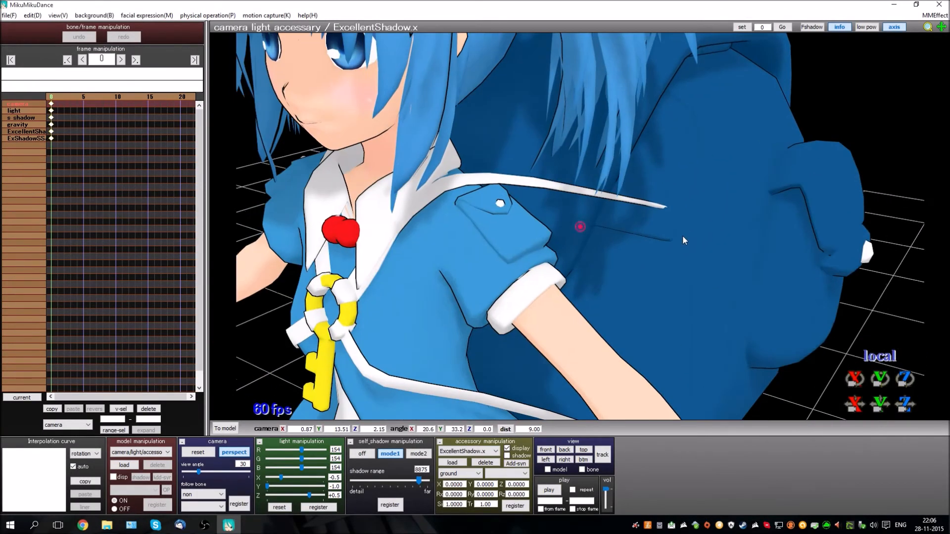
{"action": "right_click_drag", "start_coordinate": [683, 236], "coordinate": [684, 226]}
{"action": "mouse_move", "coordinate": [684, 226]}
{"action": "middle_mouse_down"}
{"action": "mouse_move", "coordinate": [690, 251]}
{"action": "mouse_move", "coordinate": [686, 234]}
{"action": "middle_mouse_up"}
{"action": "scroll", "coordinate": [687, 232], "scroll_direction": "down", "scroll_amount": 3}
{"action": "right_click_drag", "start_coordinate": [681, 230], "coordinate": [675, 232]}
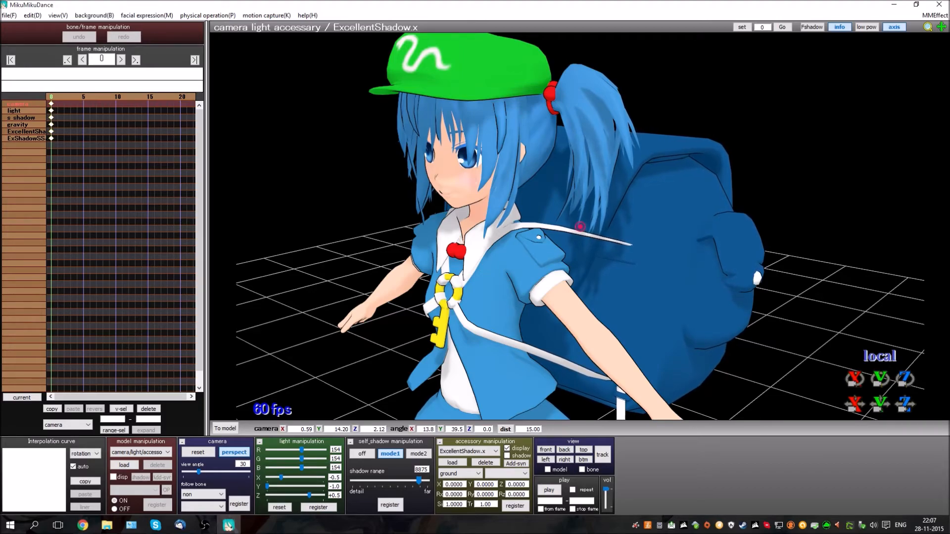
{"action": "key", "text": "alt+Tab"}
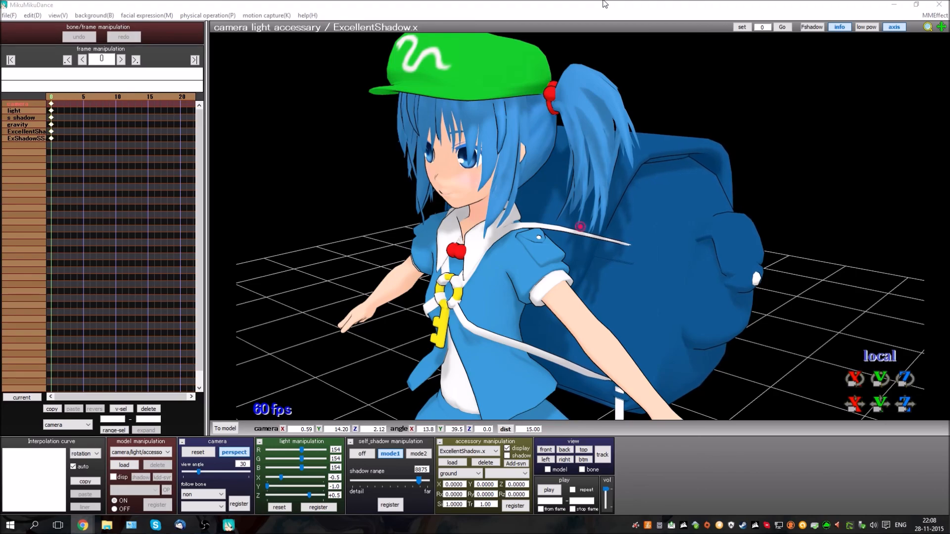
{"action": "right_click_drag", "start_coordinate": [536, 155], "coordinate": [276, 123]}
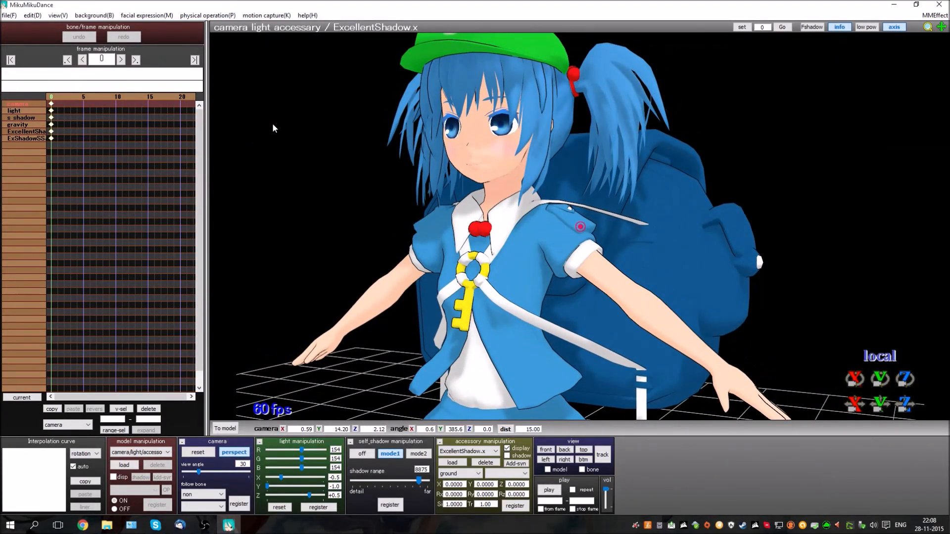